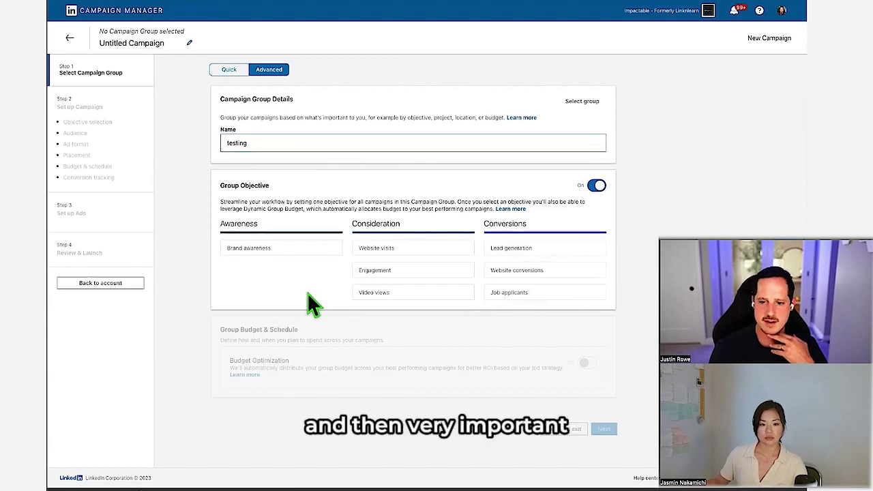
- Choose Brand awareness as the objective for the testing campaign group and continue to the campaign setup
mouse_move(279, 270)
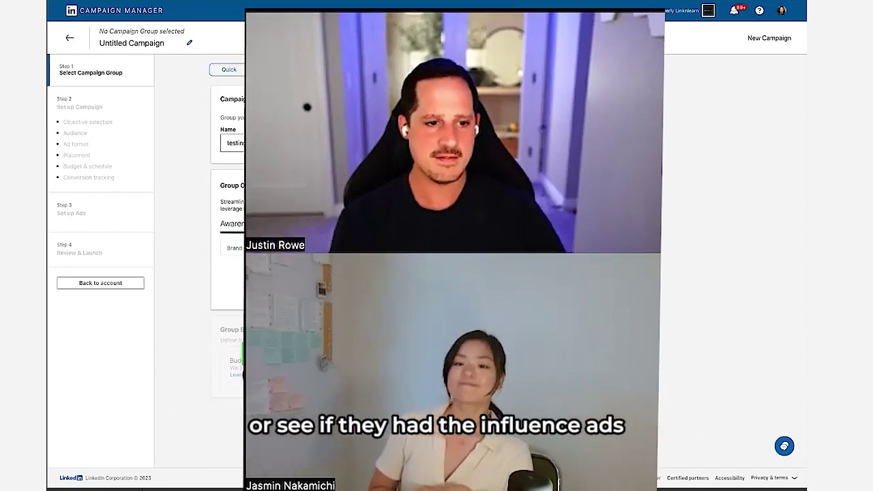
mouse_move(262, 257)
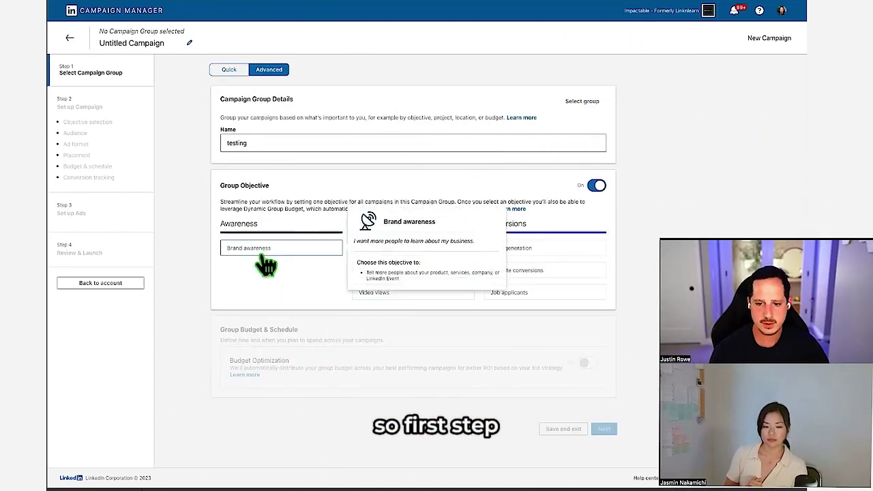
mouse_move(406, 277)
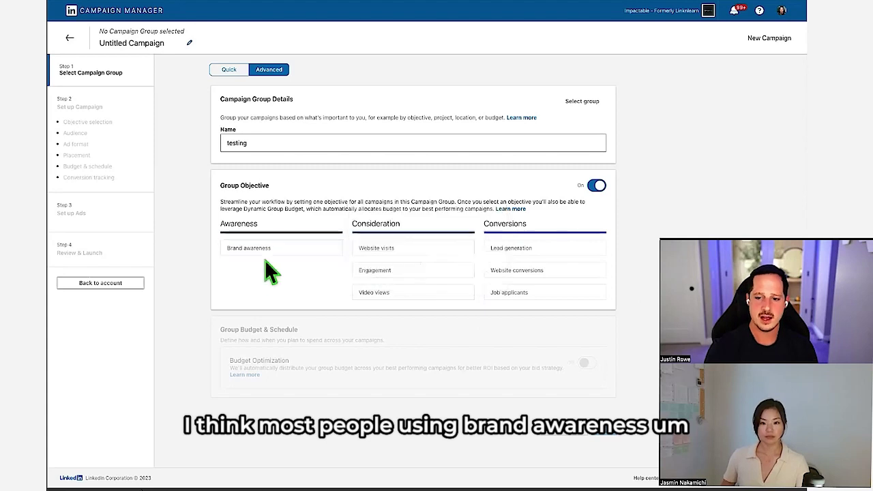
mouse_move(347, 282)
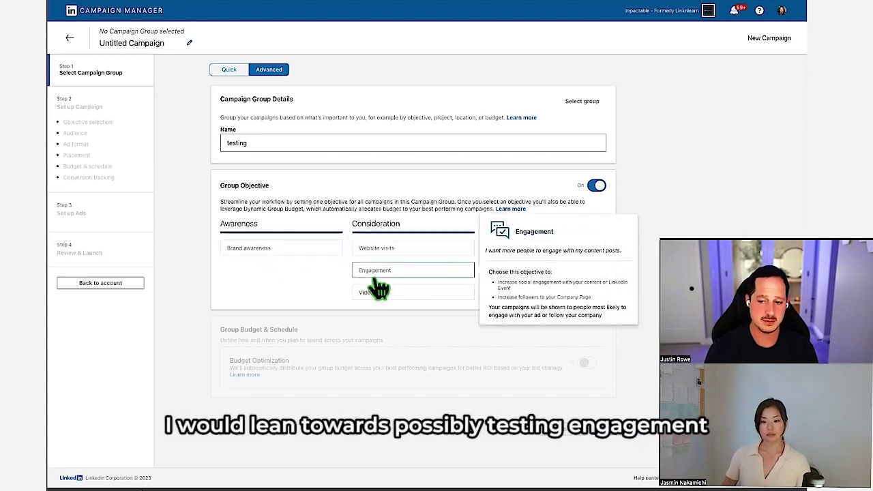
click(270, 252)
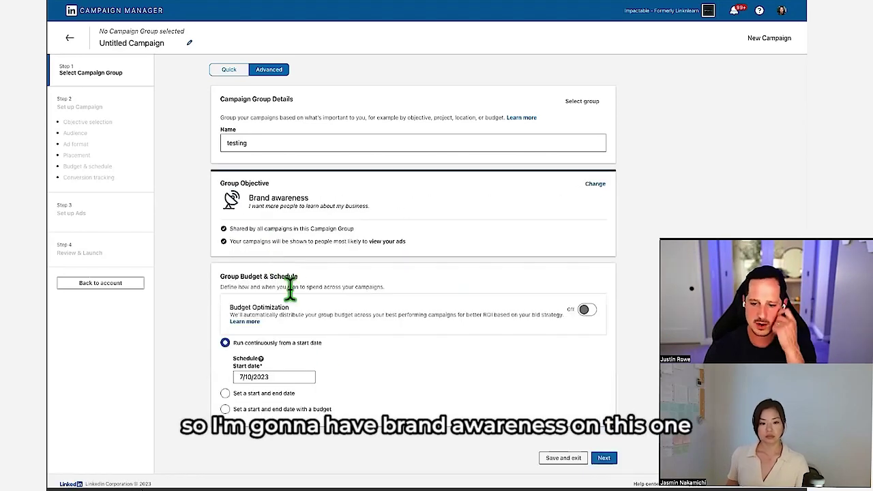
scroll(339, 317, down, 1)
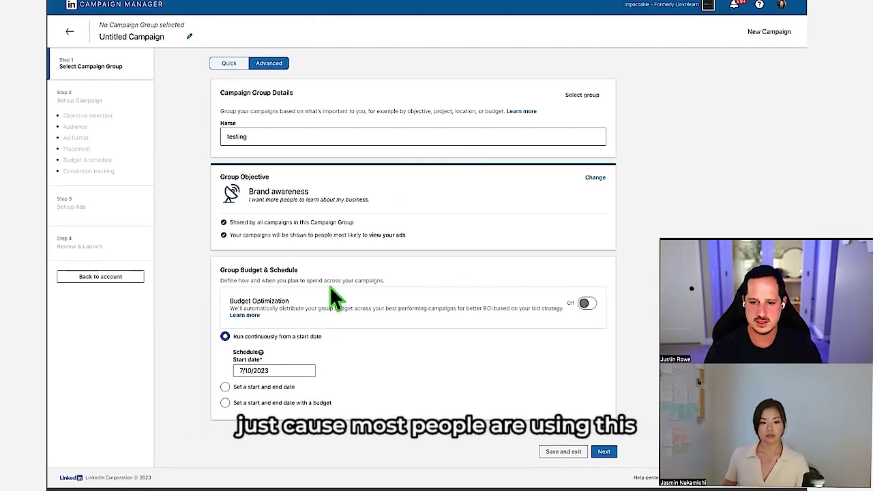
click(603, 451)
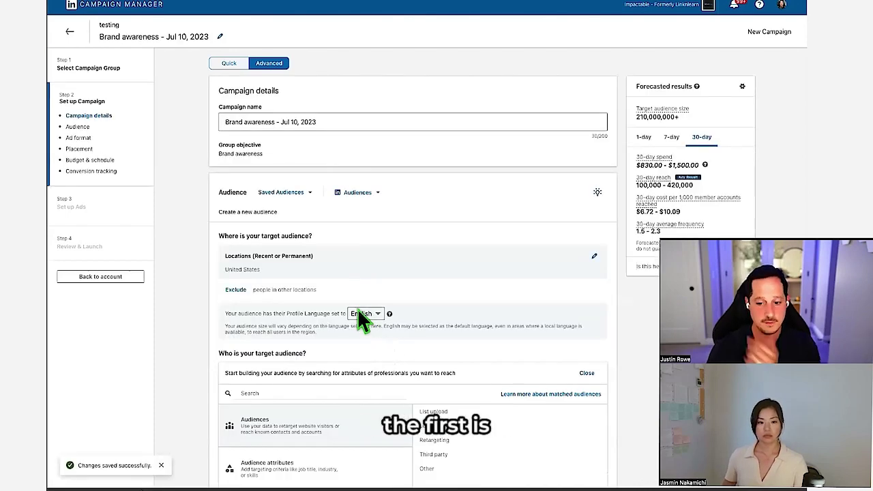
- Exclude the LinkedIn Audience Network from the placements and disable Audience Expansion for the campaign
scroll(357, 295, down, 5)
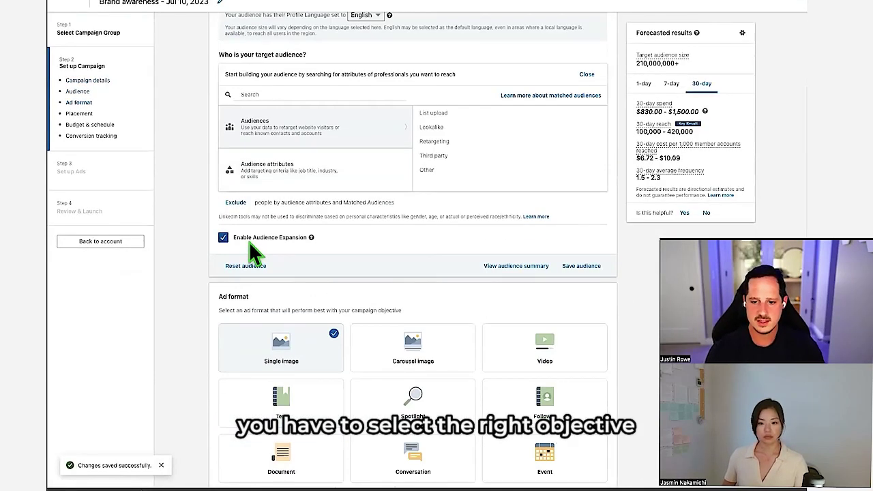
scroll(344, 307, down, 2)
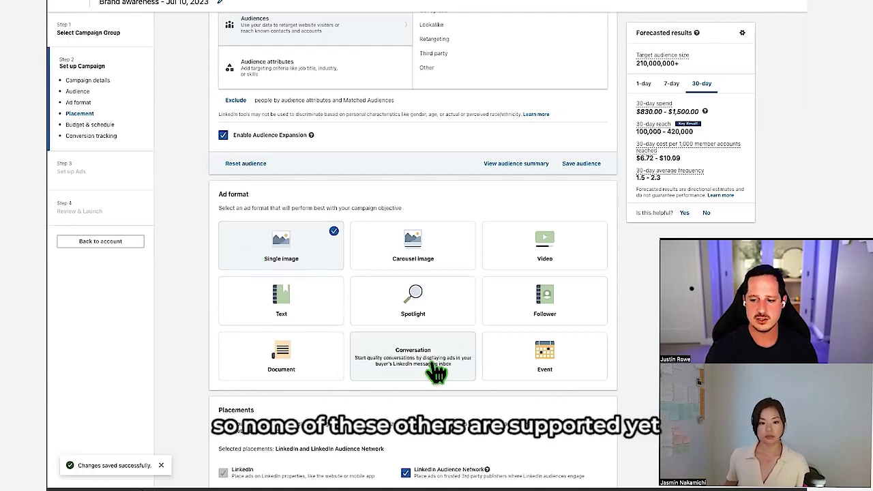
scroll(147, 385, down, 3)
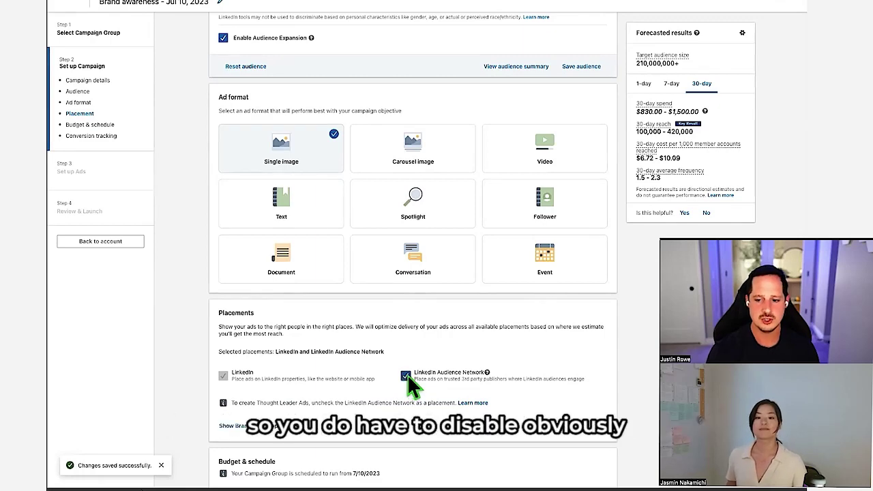
click(405, 376)
scroll(253, 201, up, 2)
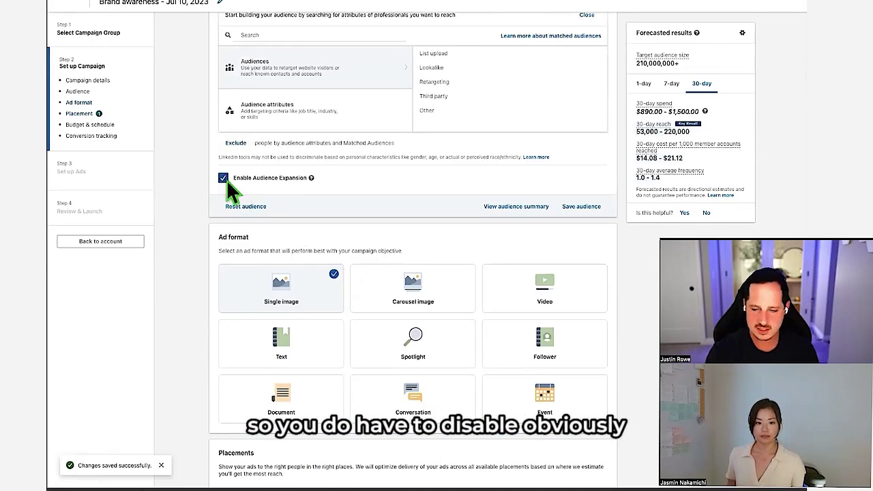
click(224, 179)
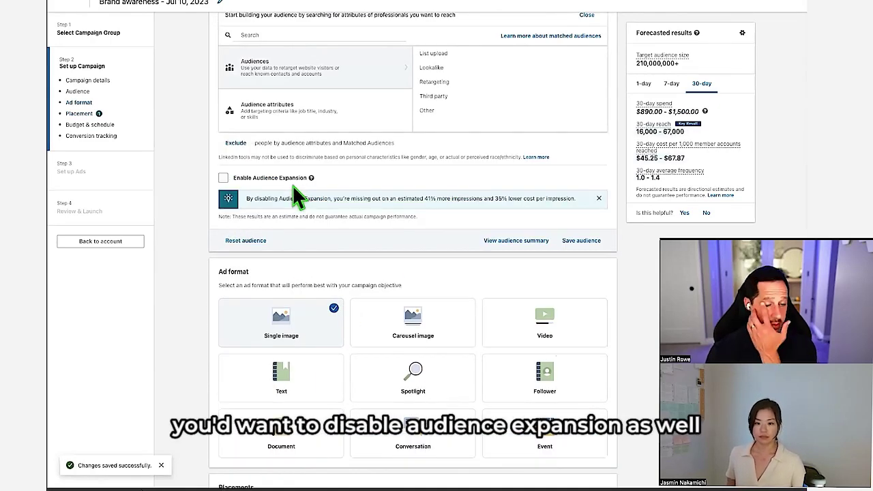
- Set the campaign's daily budget to $10.00
scroll(293, 189, down, 3)
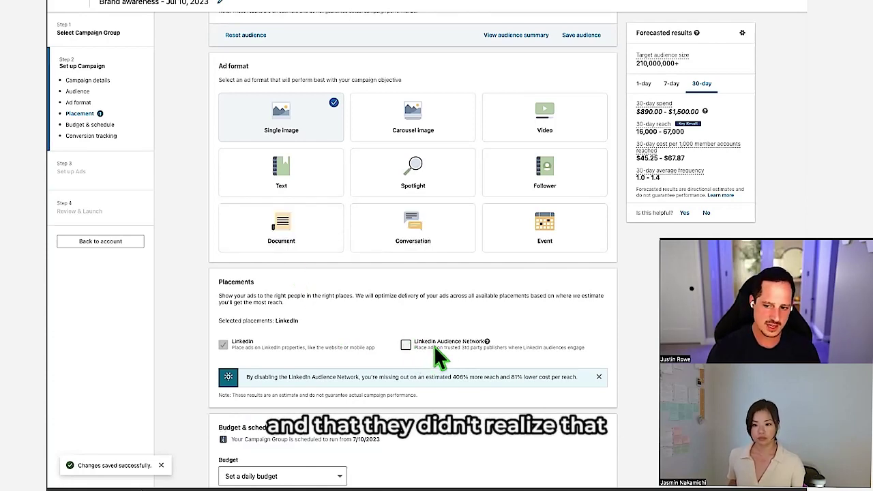
scroll(415, 338, down, 5)
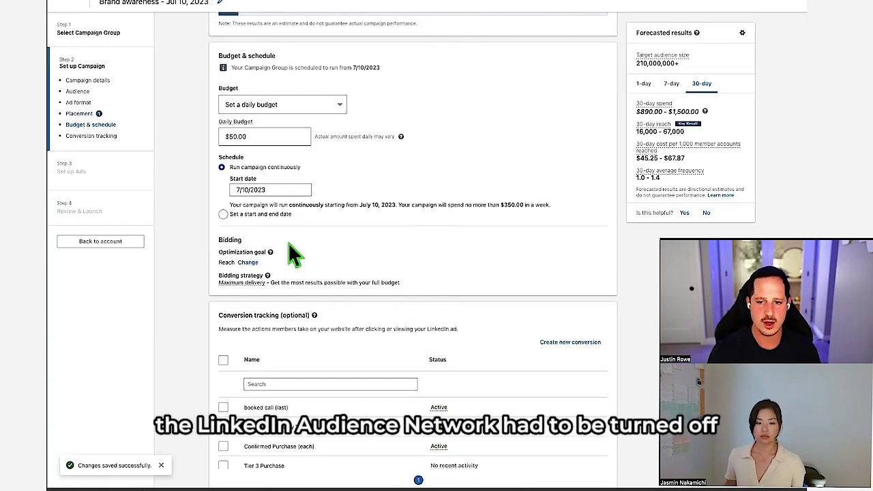
text(10)
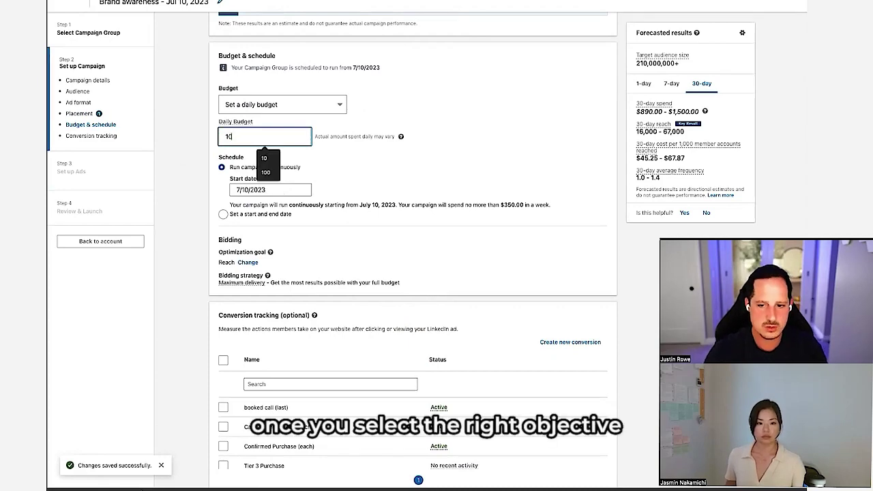
click(469, 283)
scroll(471, 285, down, 1)
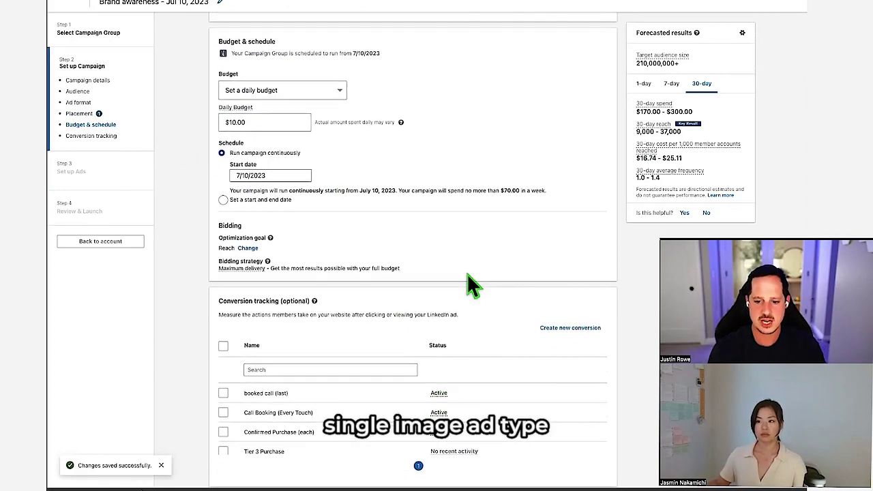
- Review the audience, single image format and placement settings, then save the campaign and proceed to ad setup
scroll(428, 375, up, 5)
scroll(456, 320, up, 3)
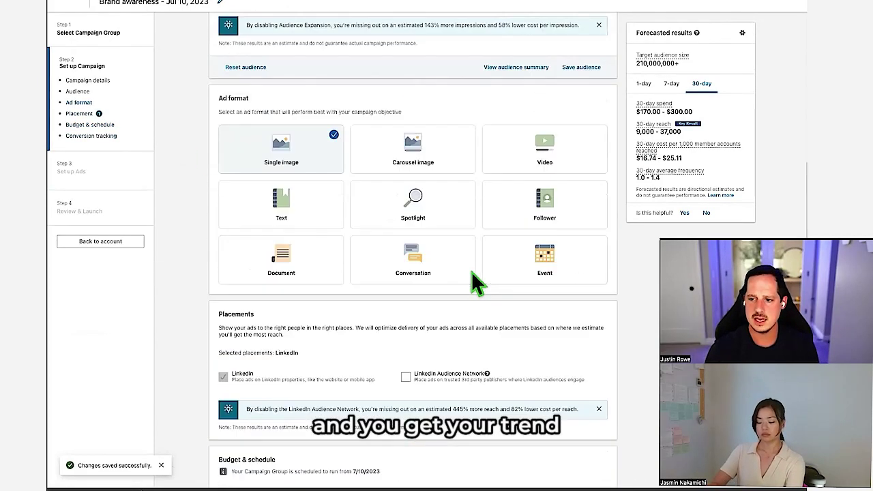
scroll(418, 379, down, 5)
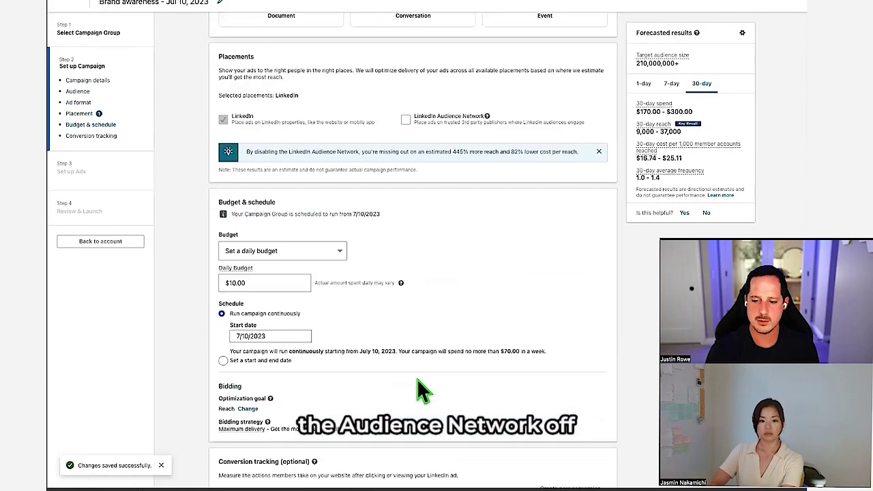
scroll(521, 407, up, 5)
scroll(387, 263, up, 5)
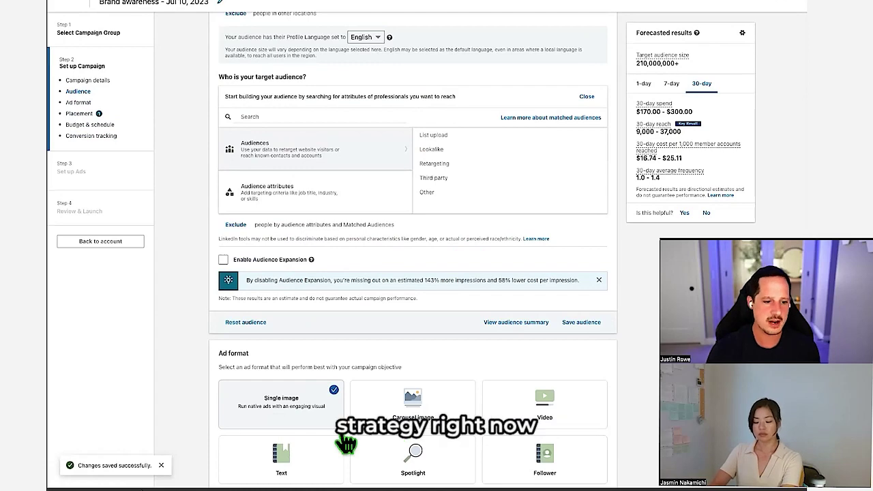
scroll(348, 261, down, 10)
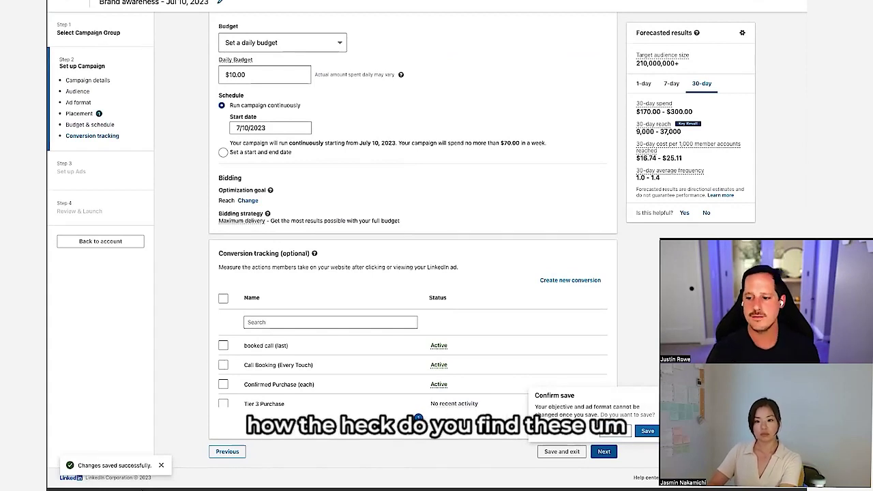
click(647, 431)
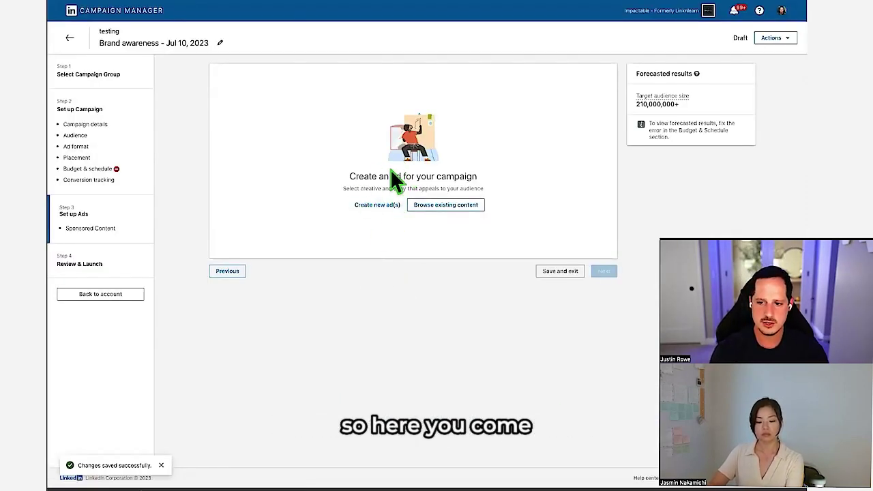
- Browse existing content for the ad, compare the direct sponsored and company page posts, and switch to employee posts
triple_click(400, 178)
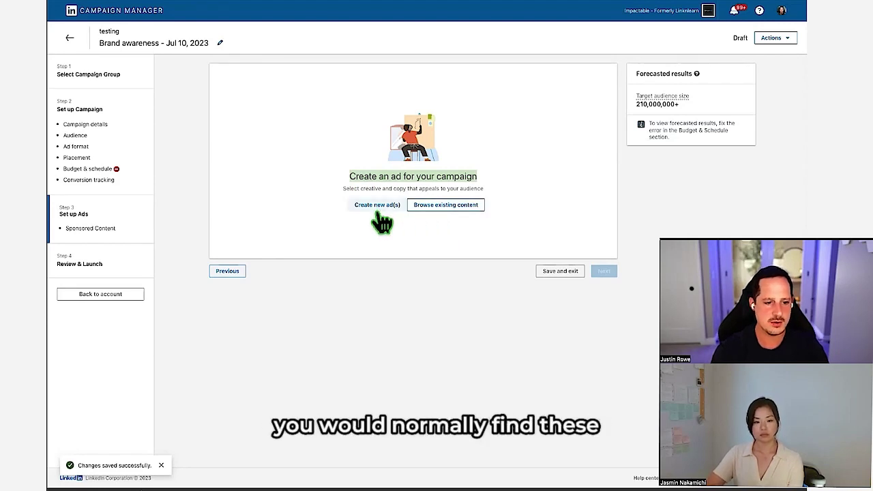
click(436, 210)
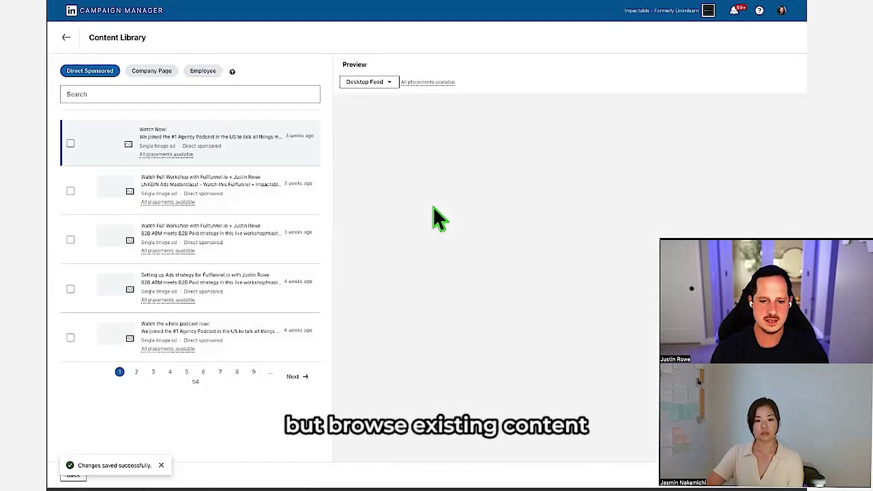
click(161, 71)
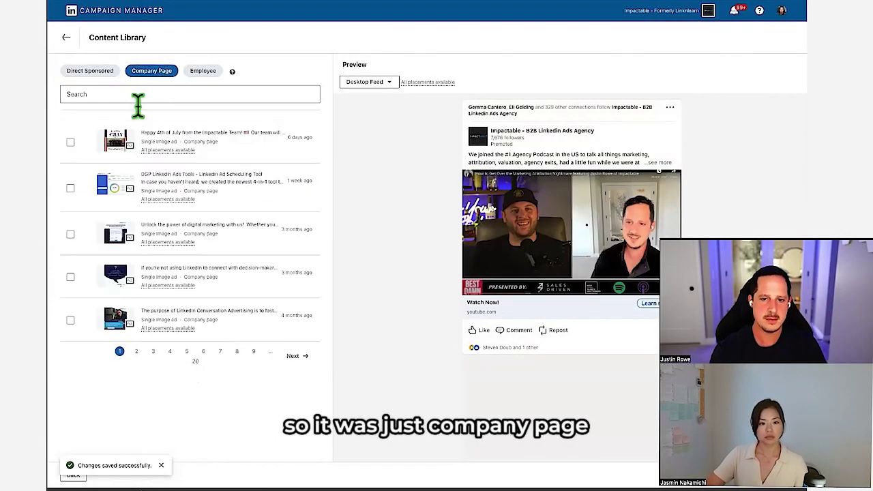
click(95, 71)
click(148, 75)
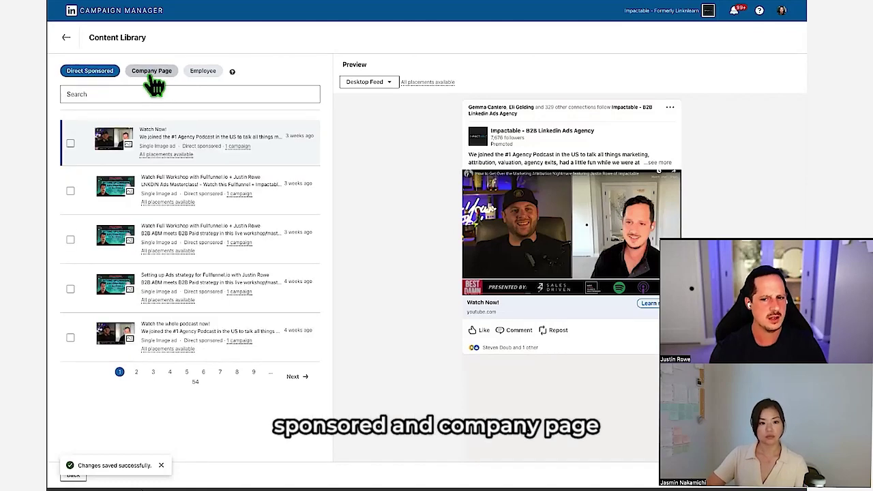
click(204, 73)
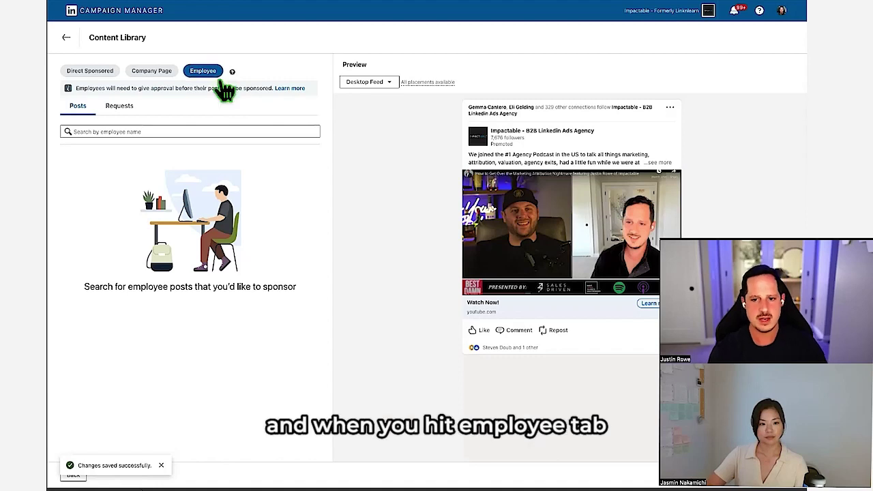
- Search the employee posts for three different employees by first name, clearing the search at the end
click(147, 133)
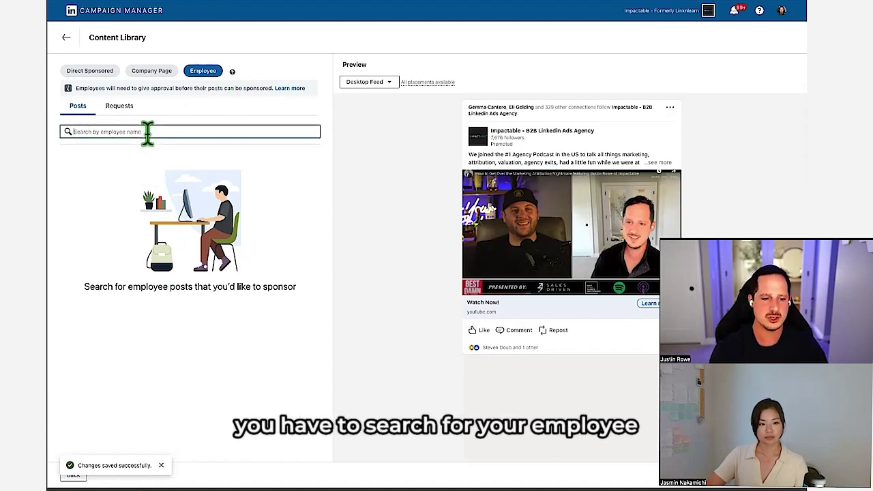
text(jasmin)
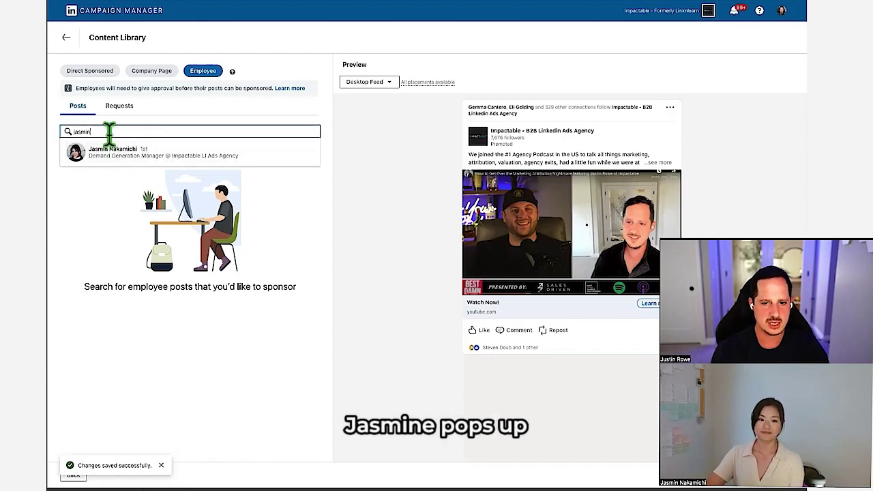
text(just)
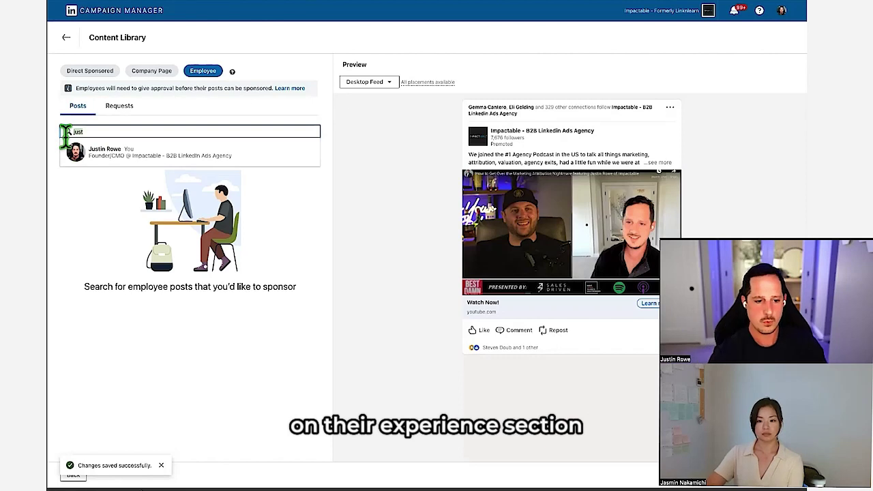
key(BackSpace)
key(BackSpace)
key(BackSpace)
key(BackSpace)
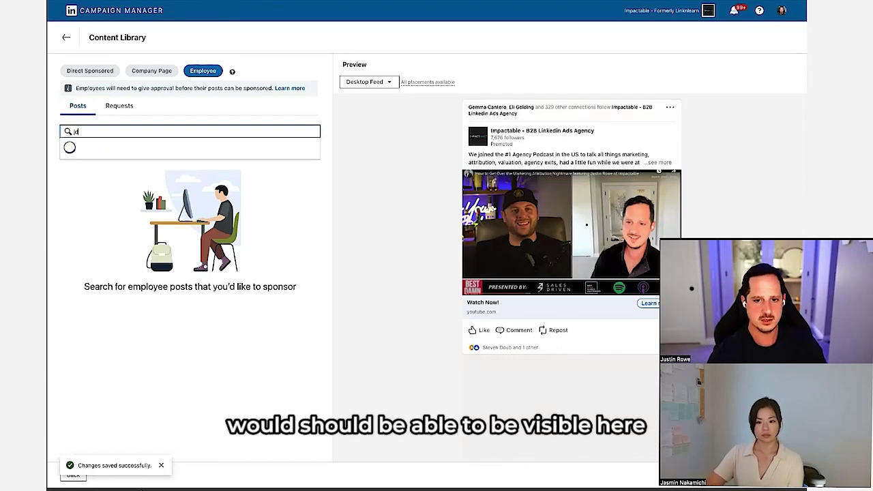
text(jd)
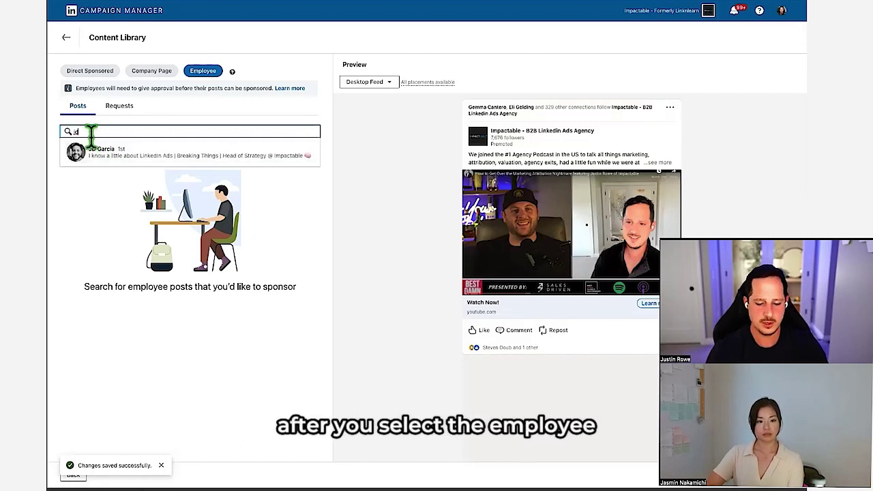
key(BackSpace)
key(BackSpace)
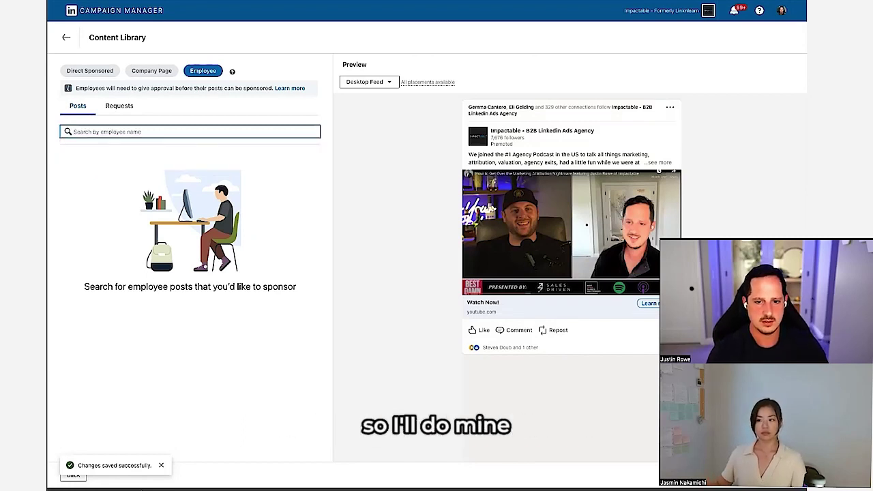
- Search for the company founder by first name, select the matching employee and browse the posts available for sponsoring
text(justin)
click(88, 163)
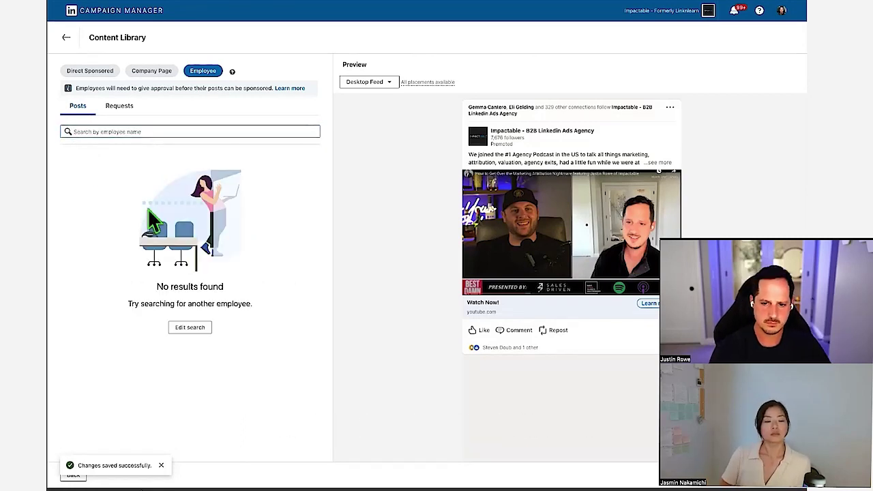
scroll(176, 369, down, 1)
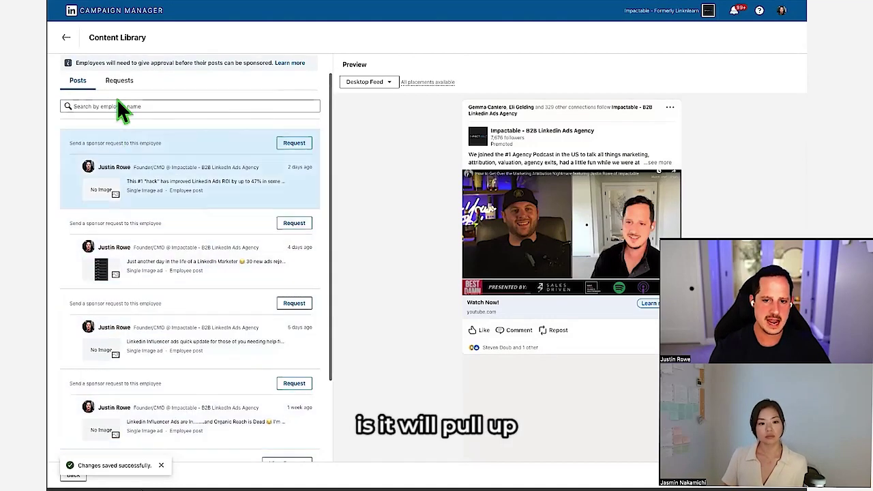
scroll(123, 256, down, 3)
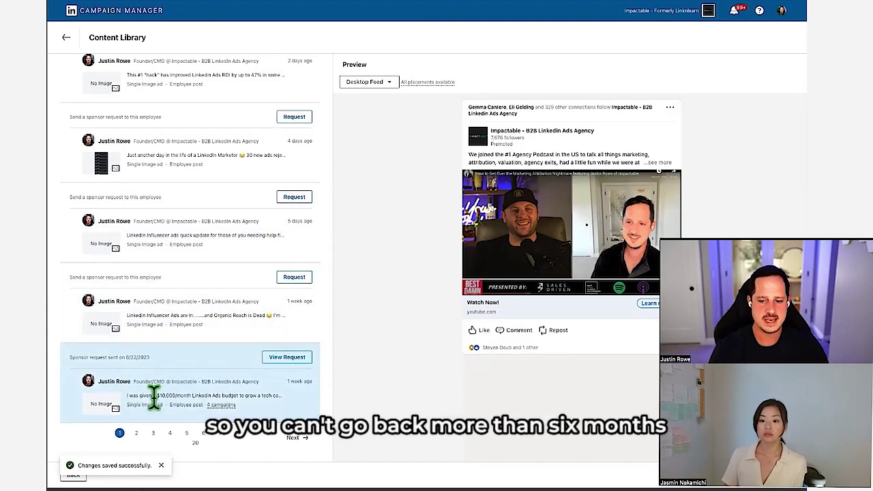
- Check how far back the founder's employee posts go on page 20, and return to page 1
click(162, 467)
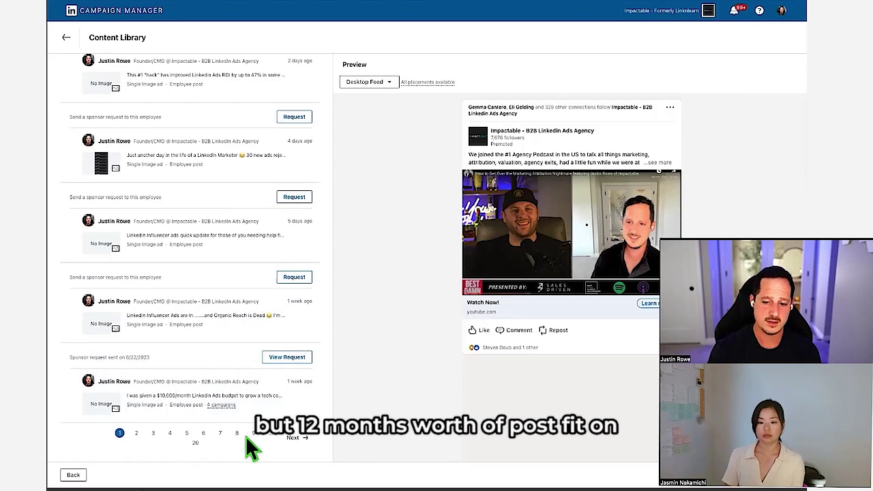
click(196, 444)
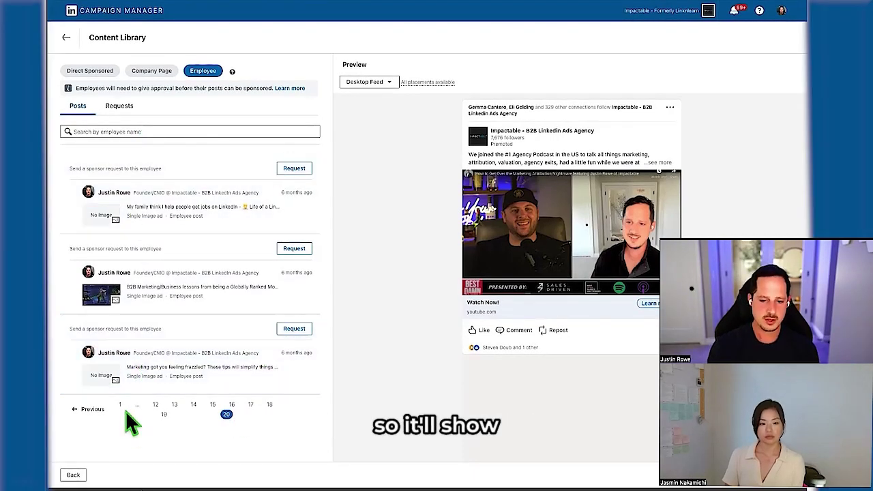
click(123, 407)
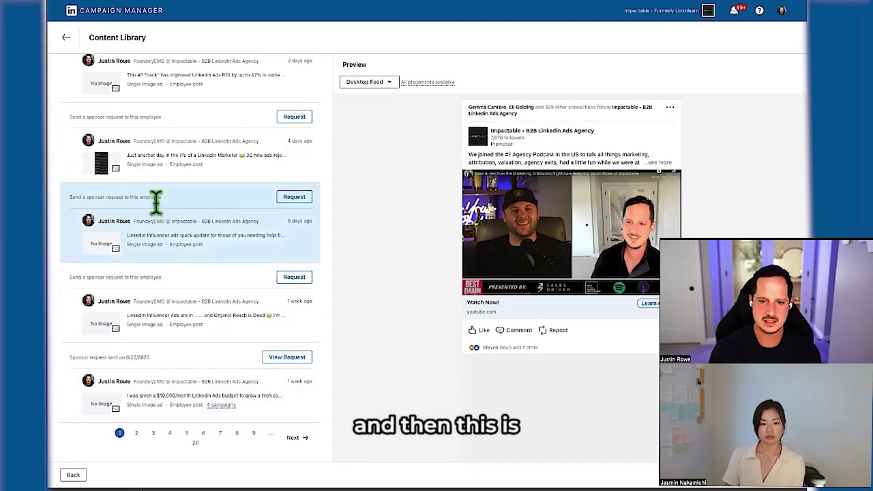
- Preview the "Just another day in the life of a LinkedIn Marketer" post and check its likes and comments
click(170, 161)
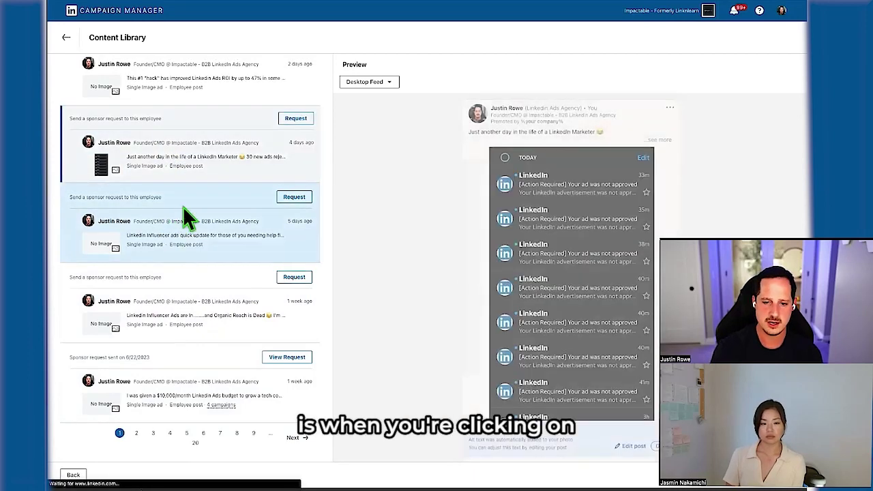
scroll(477, 354, down, 2)
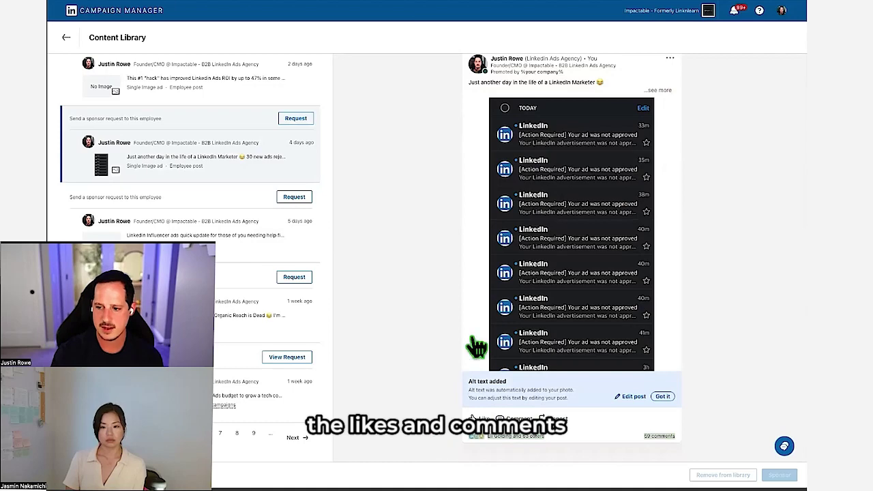
scroll(470, 345, up, 1)
- Preview the "LinkedIn Influencer Ads are In" post, review the sponsor request terms and send the request to the employee
click(205, 317)
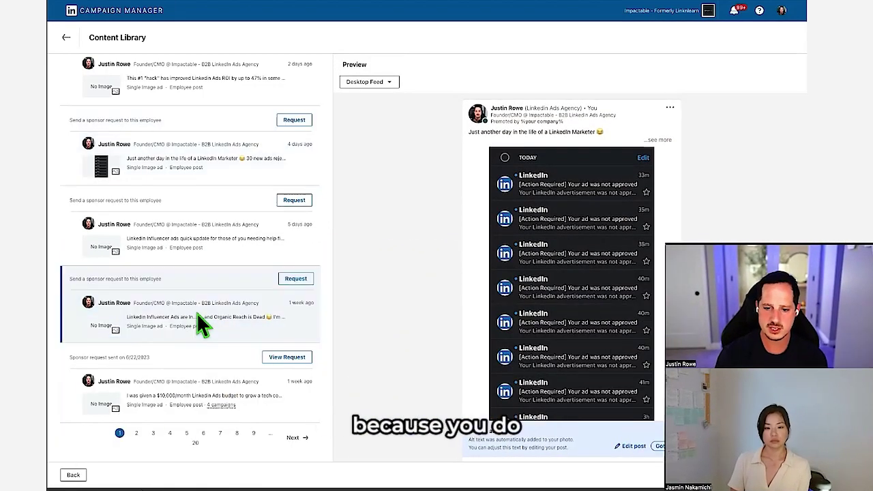
scroll(426, 324, down, 1)
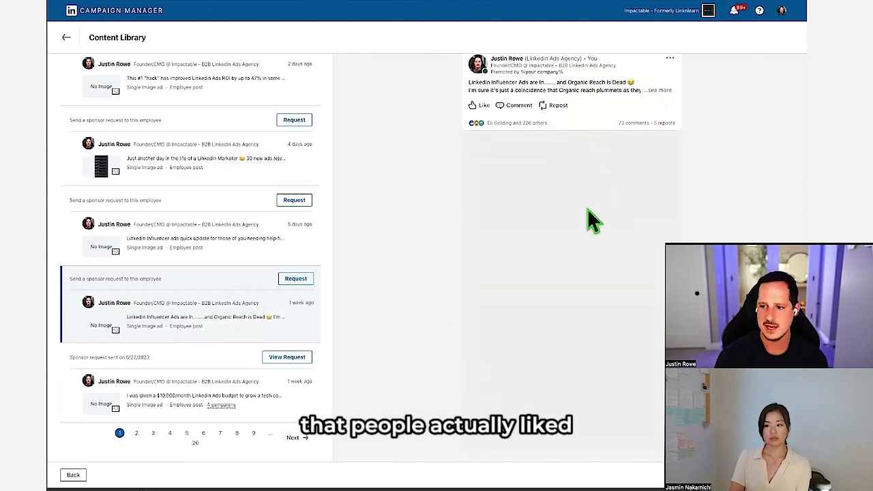
click(296, 281)
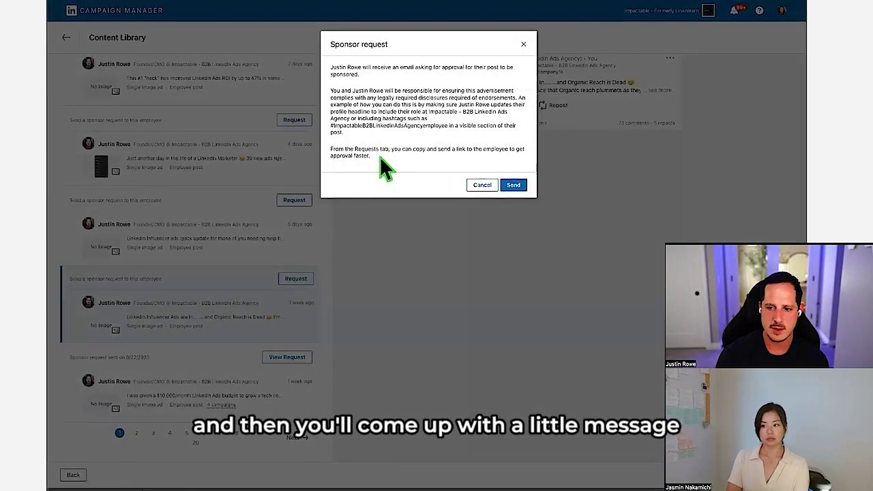
drag(382, 166, 324, 82)
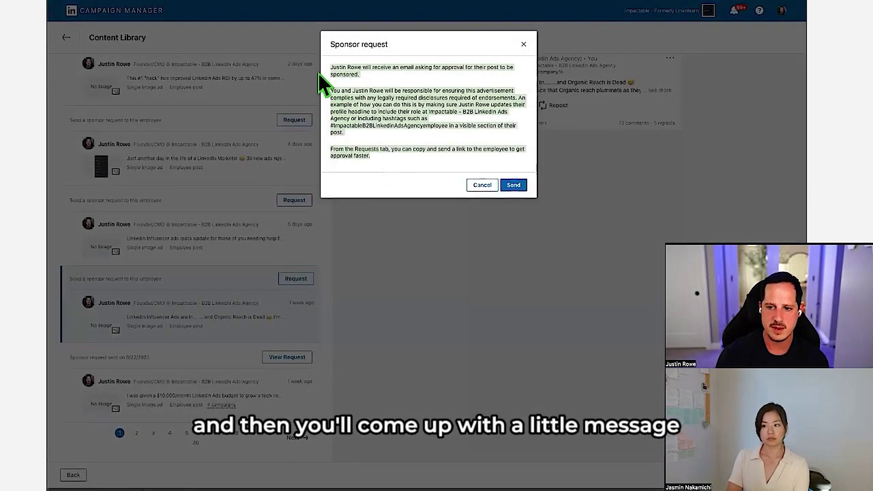
click(512, 186)
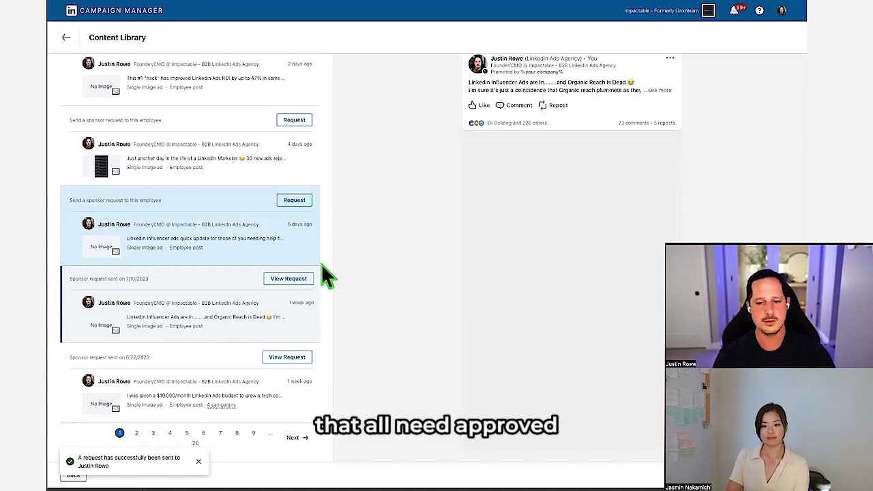
- Switch from the employee posts to the sponsor requests and examine the approved ones, previewing the "I've spent $53,210.91" post
scroll(179, 116, up, 5)
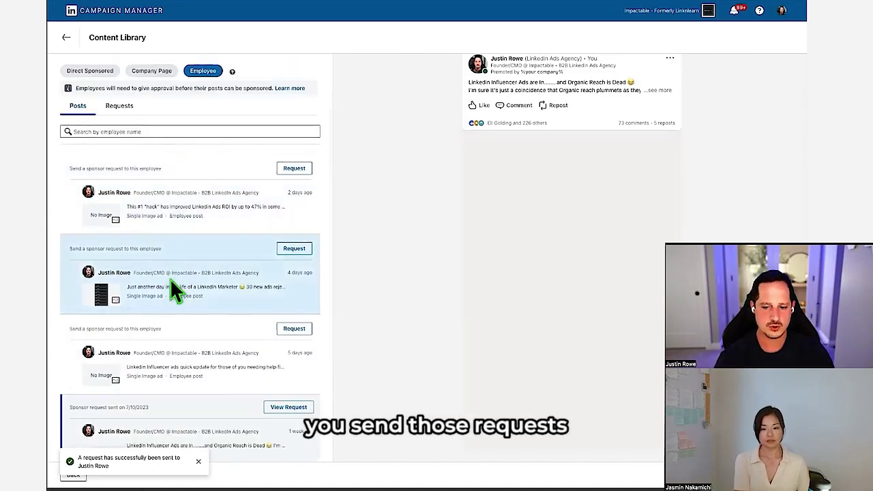
scroll(171, 282, down, 4)
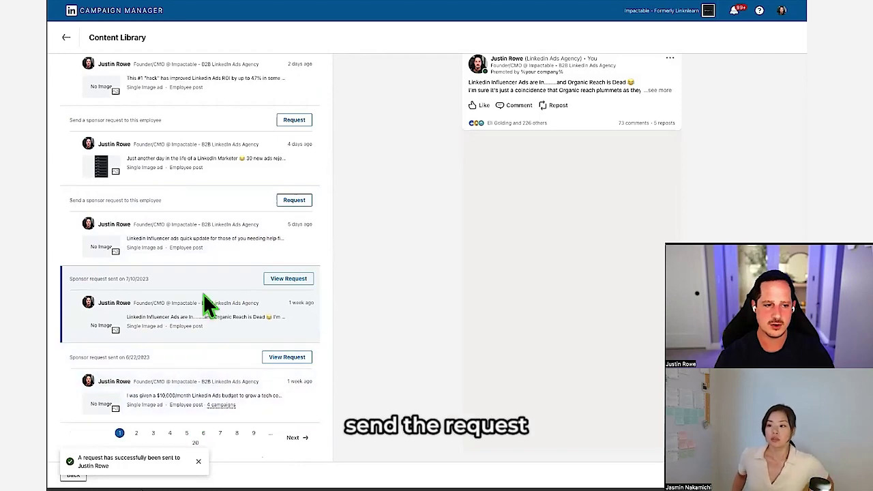
scroll(198, 273, up, 5)
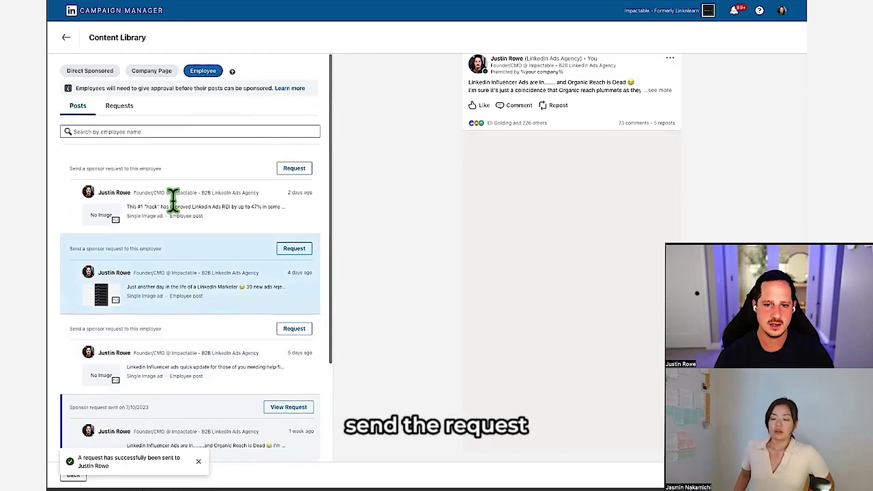
click(130, 116)
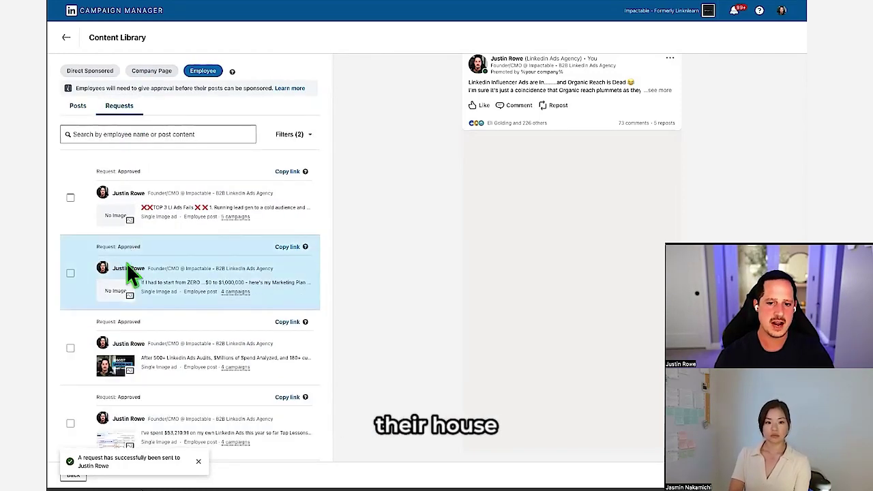
scroll(128, 269, down, 1)
scroll(129, 273, down, 3)
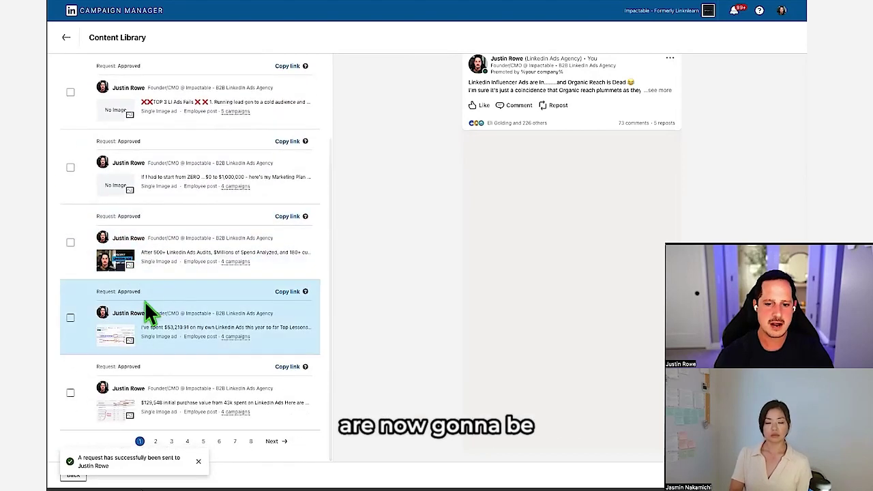
click(98, 293)
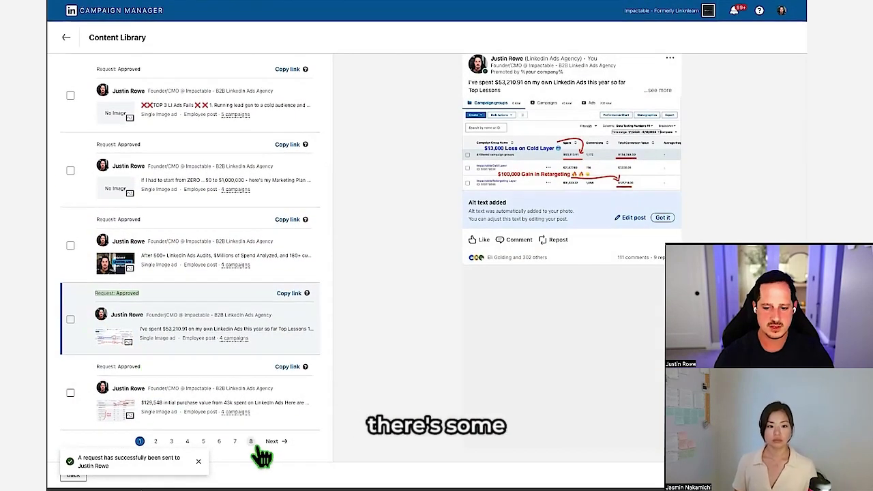
- Go to page 8 of the sponsor requests and copy the link of the pending "#linkedinads + LinkedIn organic" post
click(250, 439)
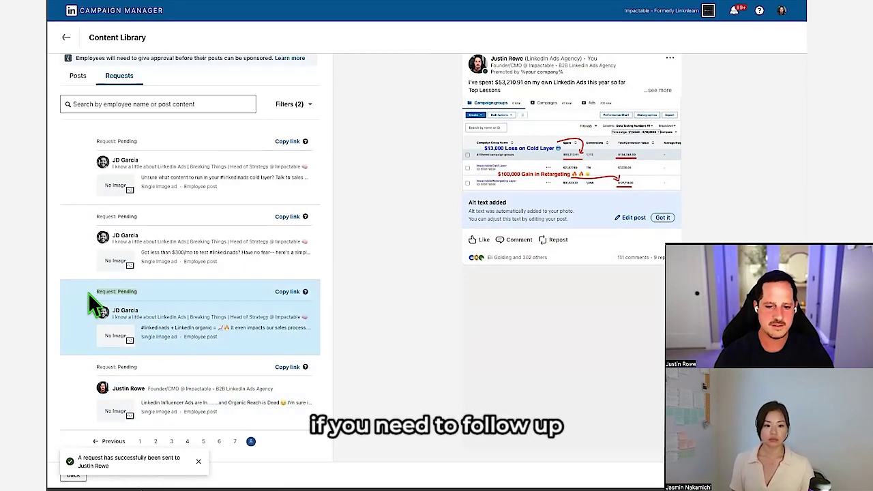
click(292, 292)
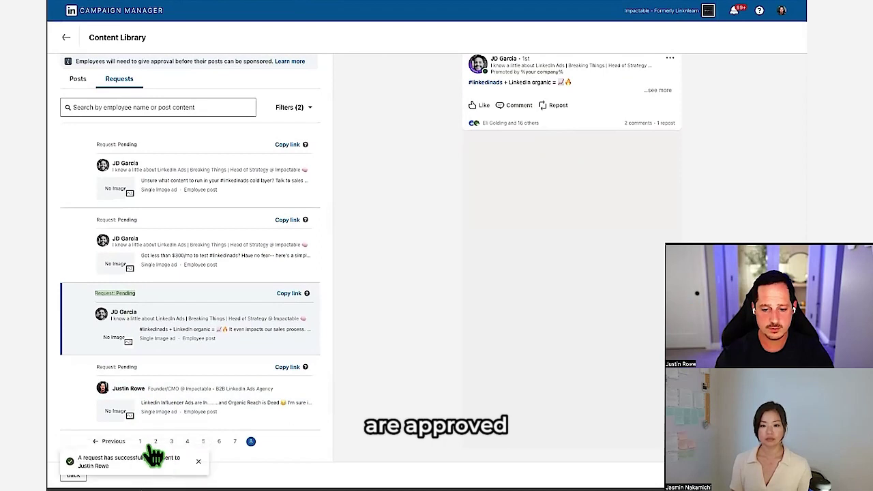
- Select the first three approved posts on page 1 of the requests and sponsor them in the campaign
click(140, 442)
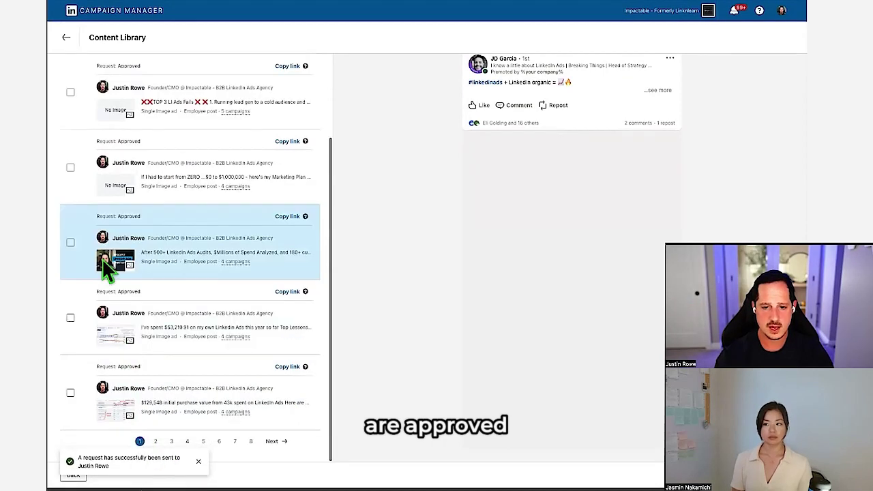
click(71, 242)
click(71, 167)
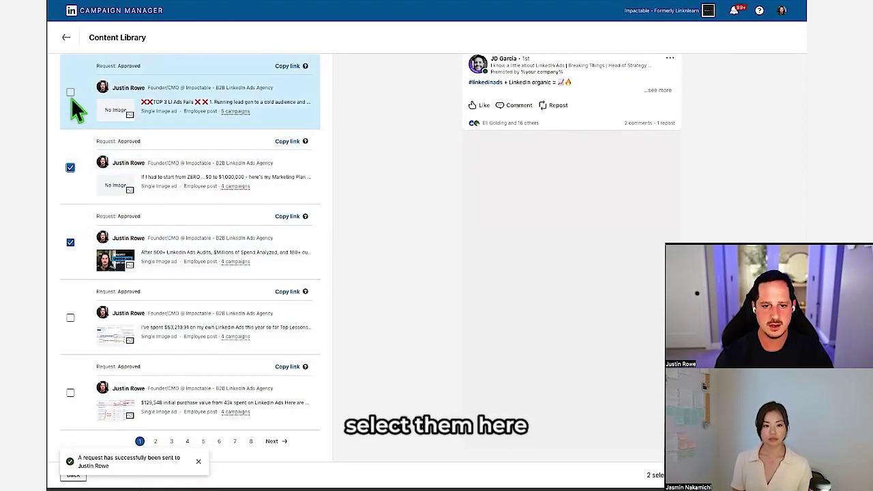
click(70, 92)
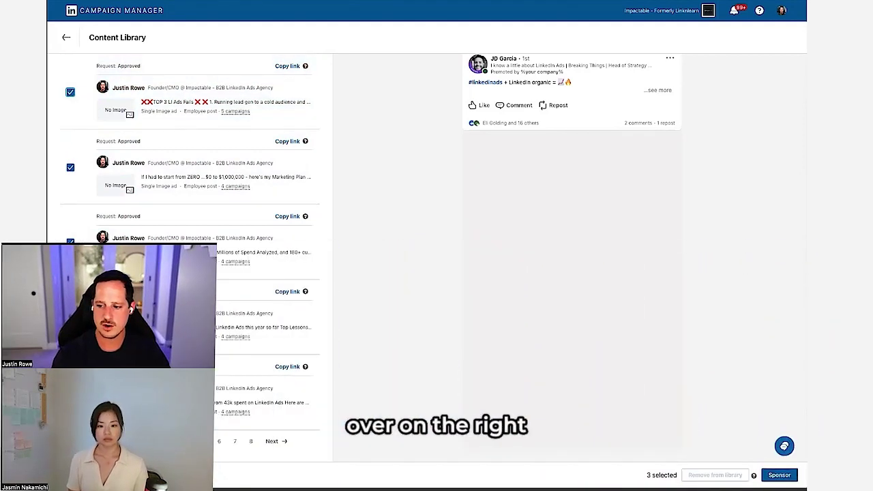
click(779, 475)
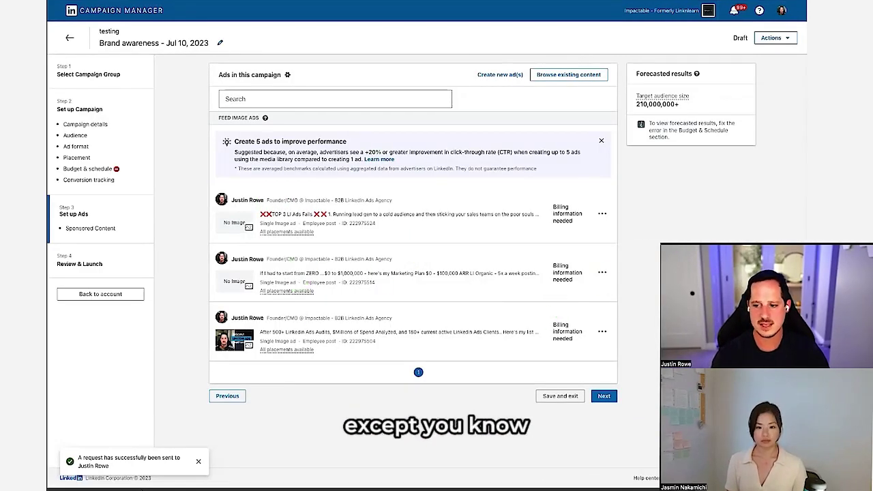
- Check which actions are available for the second and third sponsored ads in the campaign
click(602, 272)
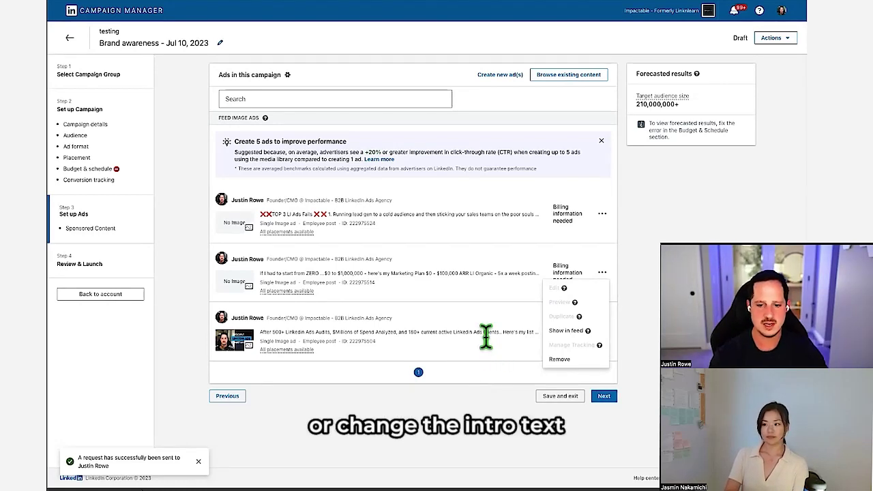
click(539, 336)
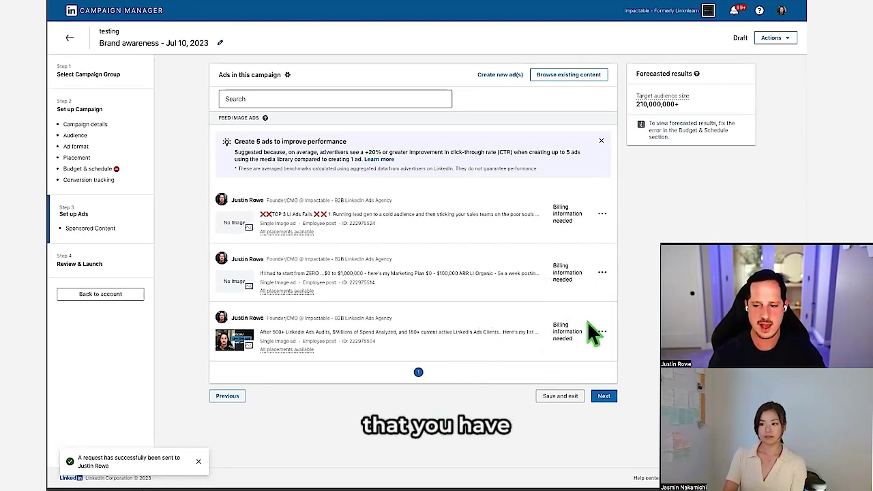
click(600, 331)
click(460, 352)
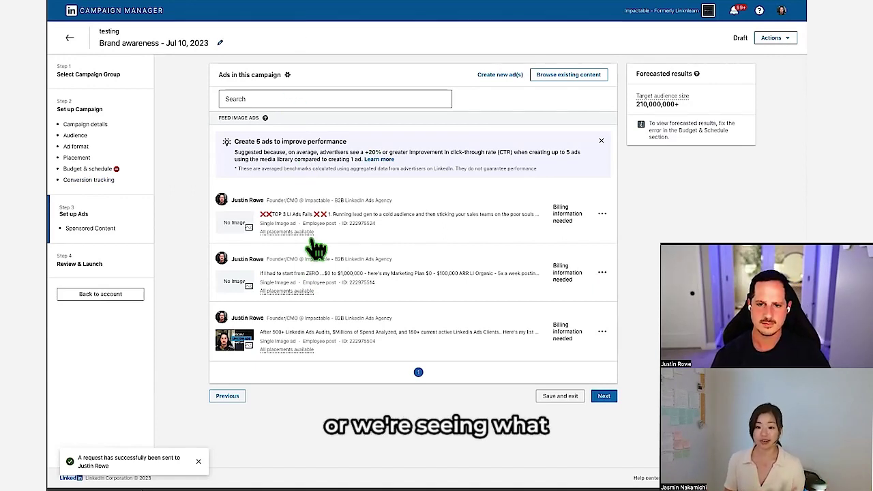
- Leave the draft and open the ads of the "Engagement - Jul 6, 2023" campaign in the Impactable Cold Layer group
click(156, 18)
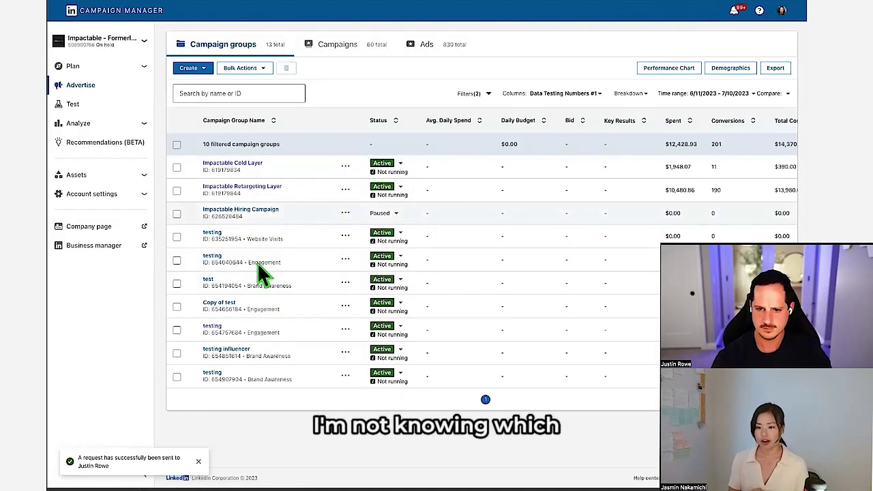
click(232, 165)
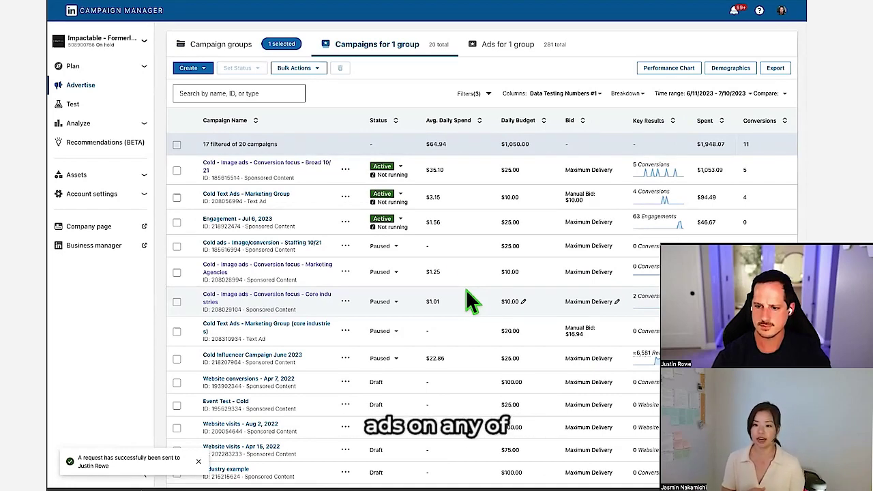
click(252, 227)
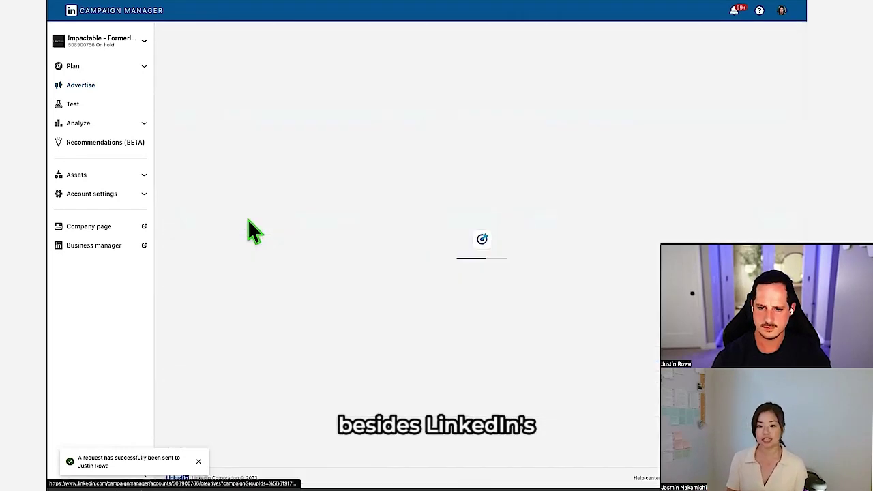
- Examine the campaign's ads and their performance figures, sorting them by amount spent and restoring the original order
scroll(293, 327, down, 10)
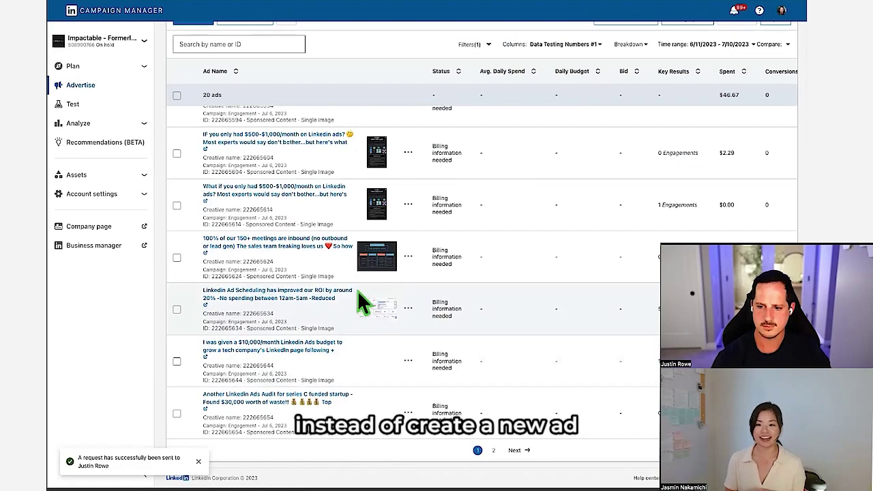
scroll(364, 304, up, 3)
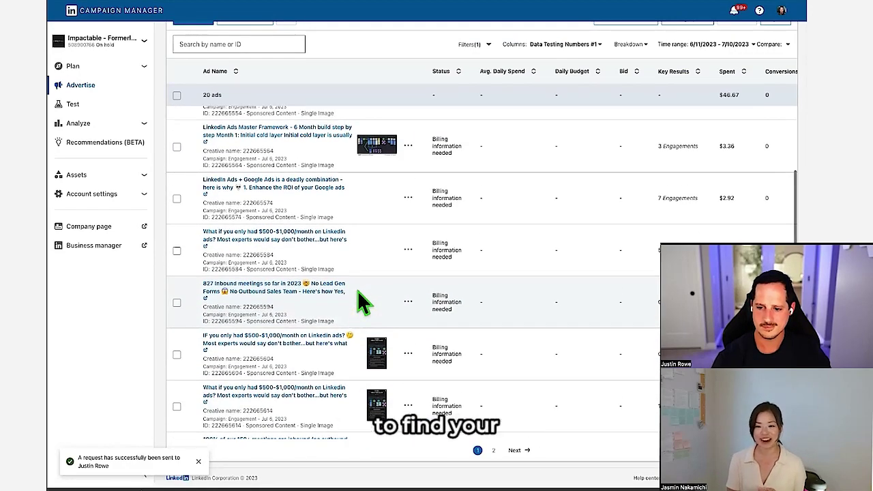
scroll(360, 293, up, 5)
scroll(361, 294, right, 2)
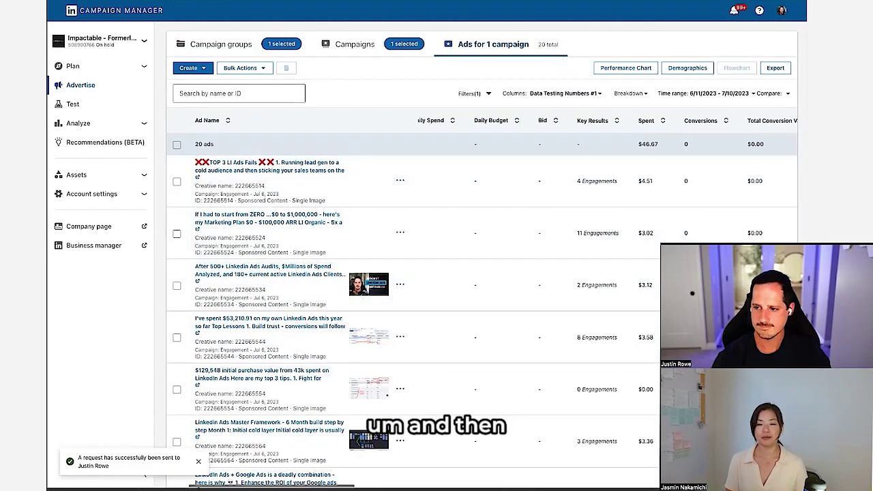
click(662, 120)
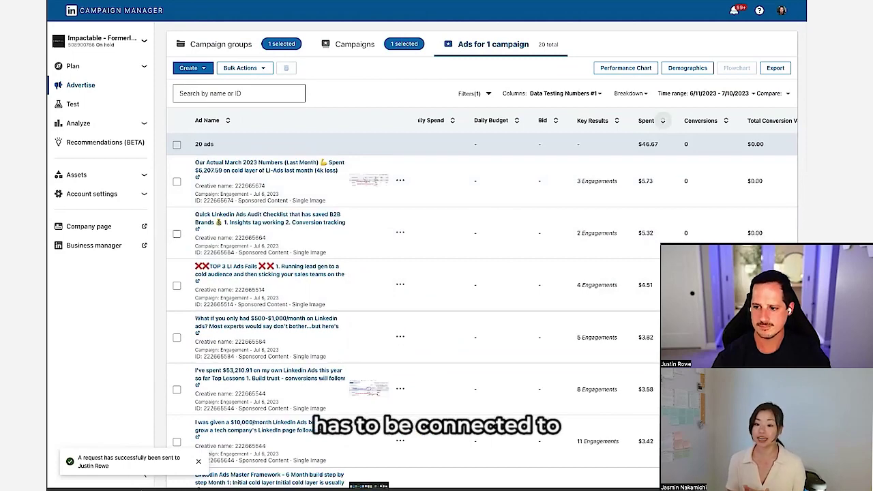
click(662, 120)
click(662, 121)
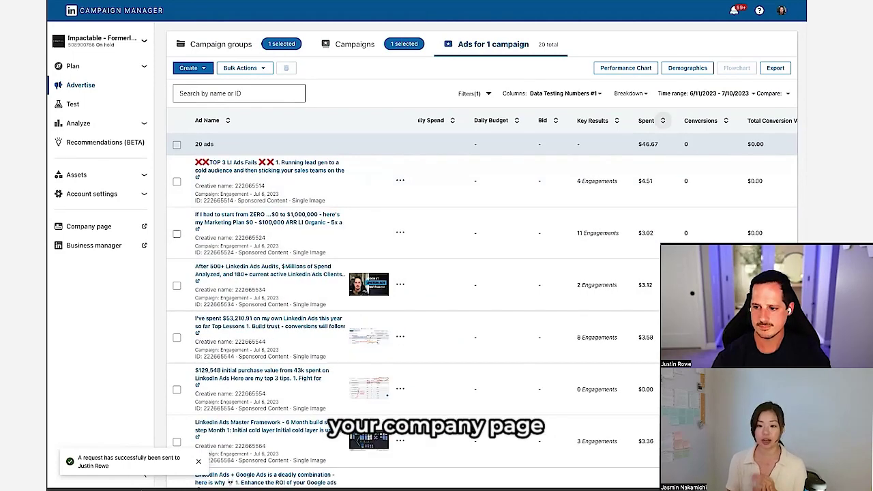
- Open the "TOP 3 LI Ads Fails" ad as a live LinkedIn post and show its post options
click(313, 176)
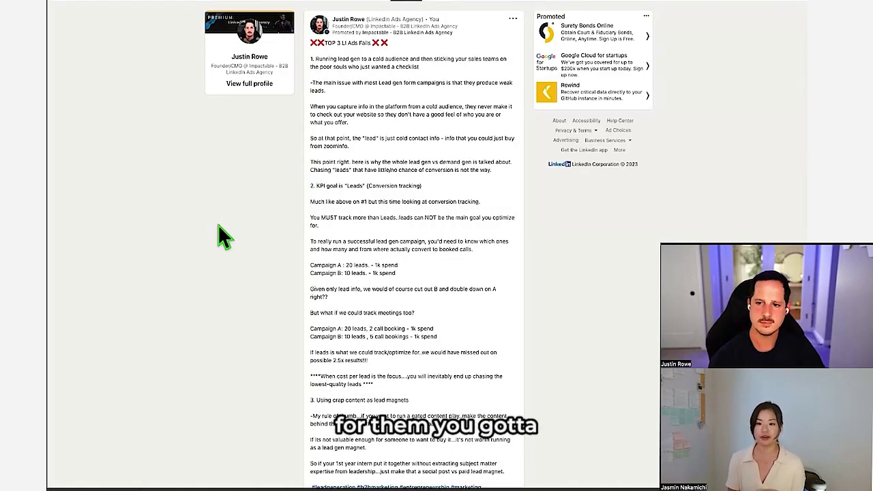
click(522, 28)
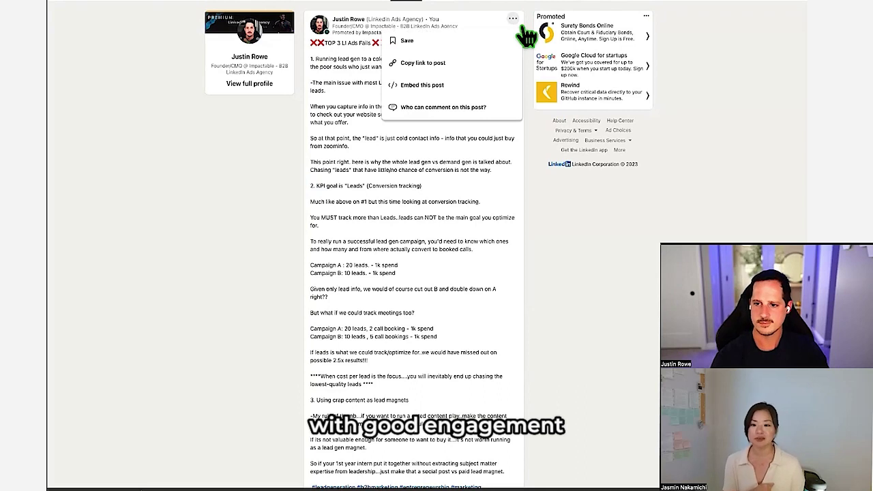
- Leave the "TOP 3 LI Ads Fails" post, read the "After 500+ LinkedIn Ads Audits" ad as a live post, and return to the ads list
click(513, 18)
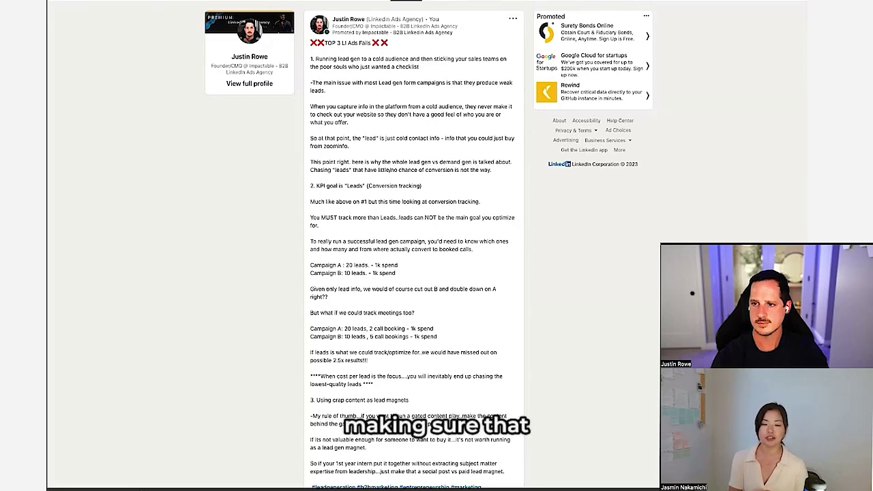
key(super+w)
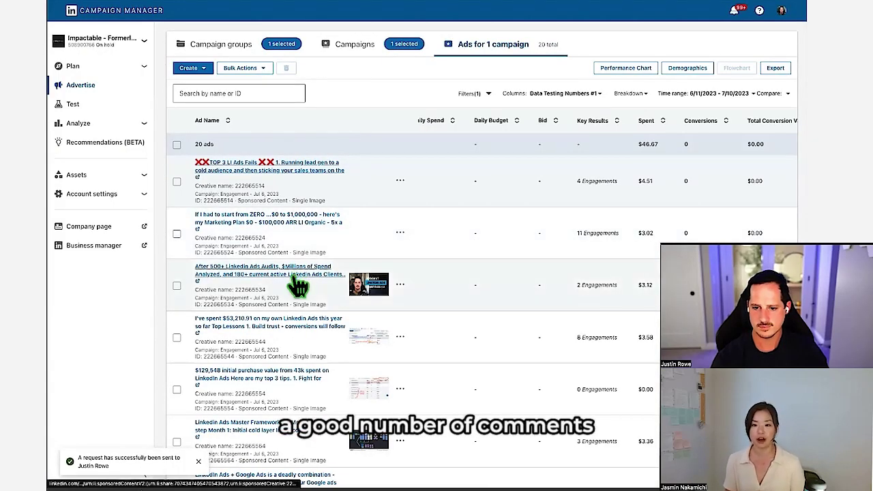
click(294, 287)
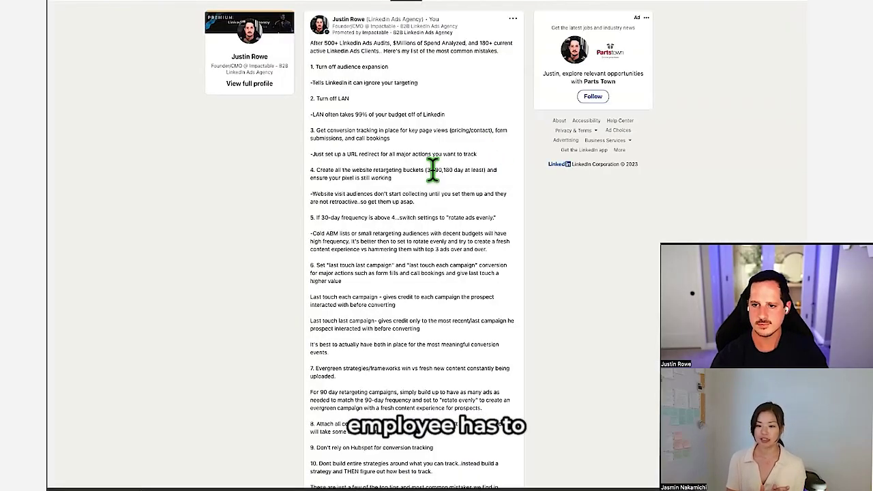
scroll(432, 170, down, 4)
scroll(432, 170, up, 3)
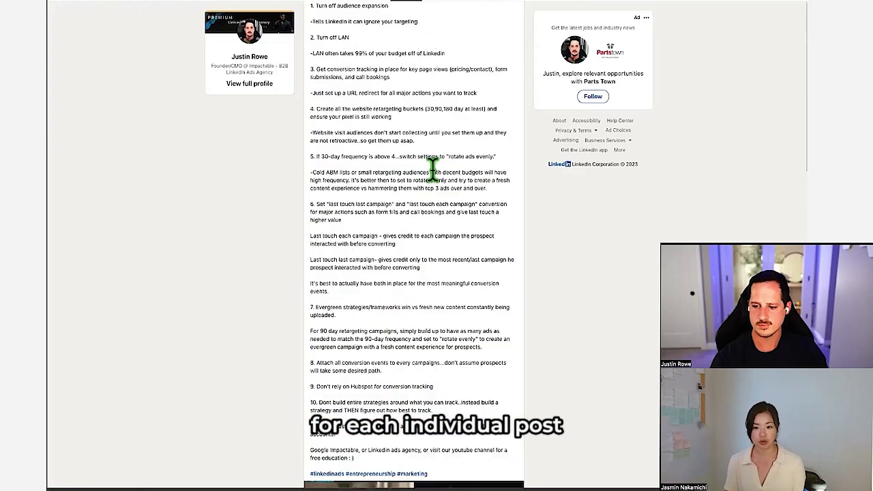
scroll(432, 167, up, 3)
key(alt+Left)
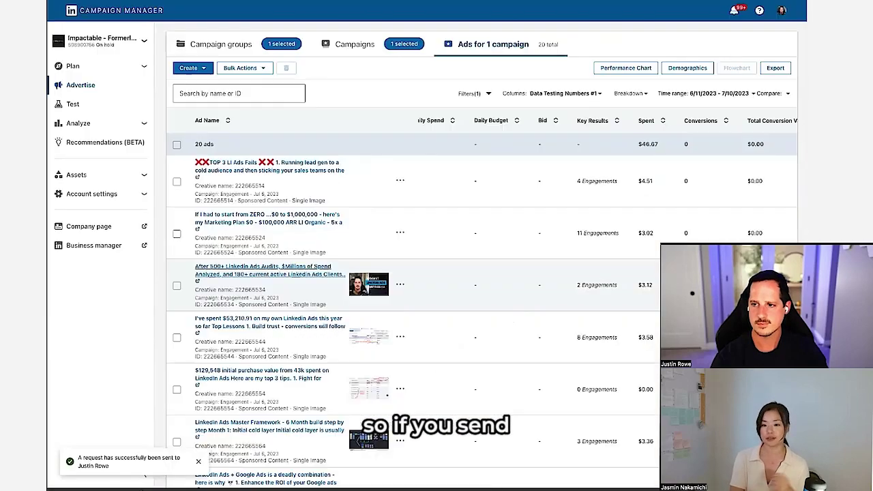
- Open the "I've spent $53,210.91 on my own LinkedIn Ads" ad as a live post and review its text, image and engagement
click(298, 330)
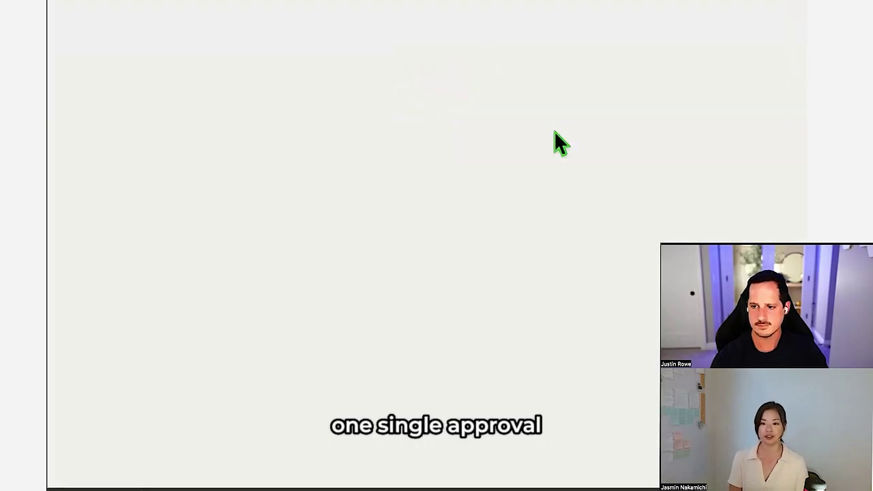
scroll(474, 259, down, 2)
scroll(474, 260, up, 2)
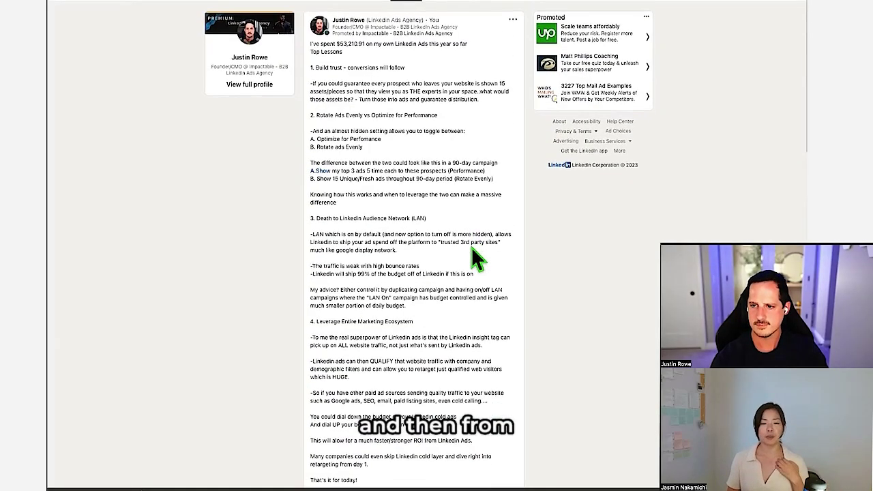
scroll(475, 259, down, 5)
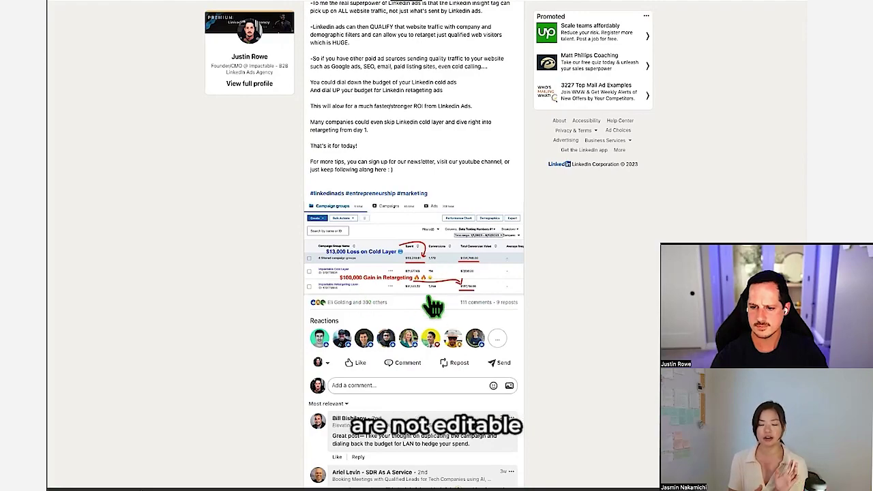
scroll(431, 309, up, 5)
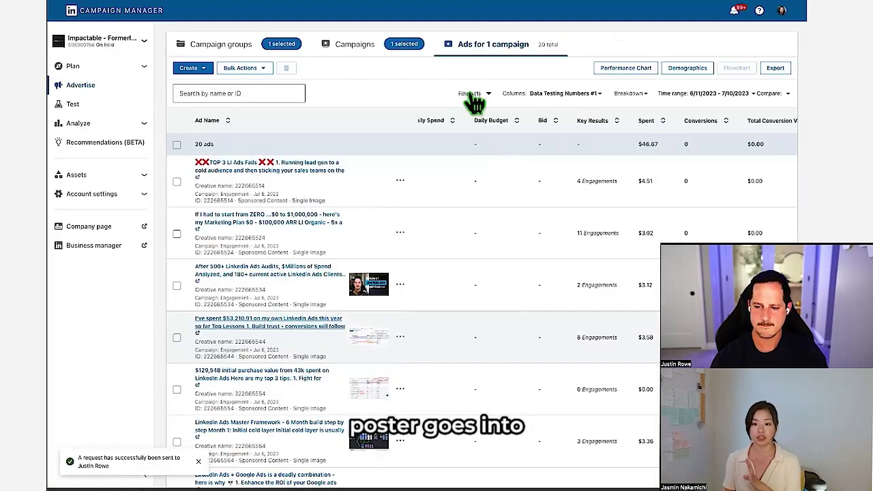
- Check which actions are available for the "After 500+ LinkedIn Ads Audits" ad in the campaign
click(401, 286)
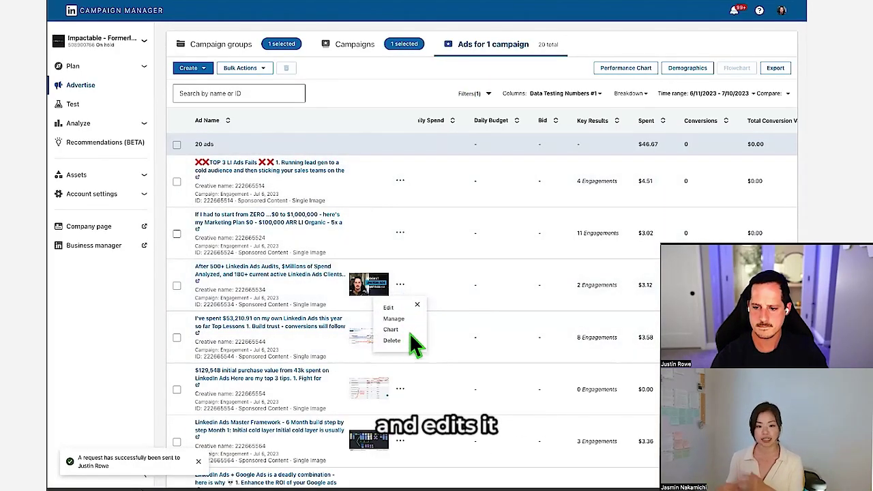
click(417, 304)
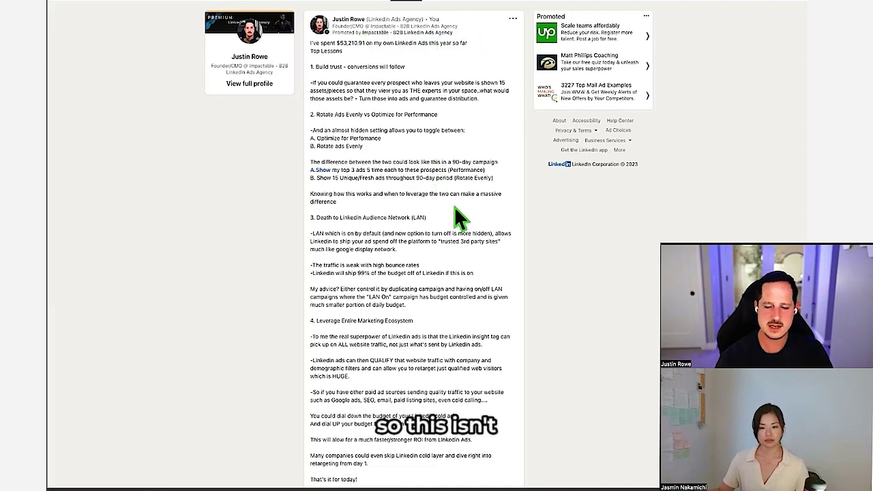
- Open the LinkedIn home feed from the sponsored post and expand the full text of the first organic post
scroll(371, 175, up, 1)
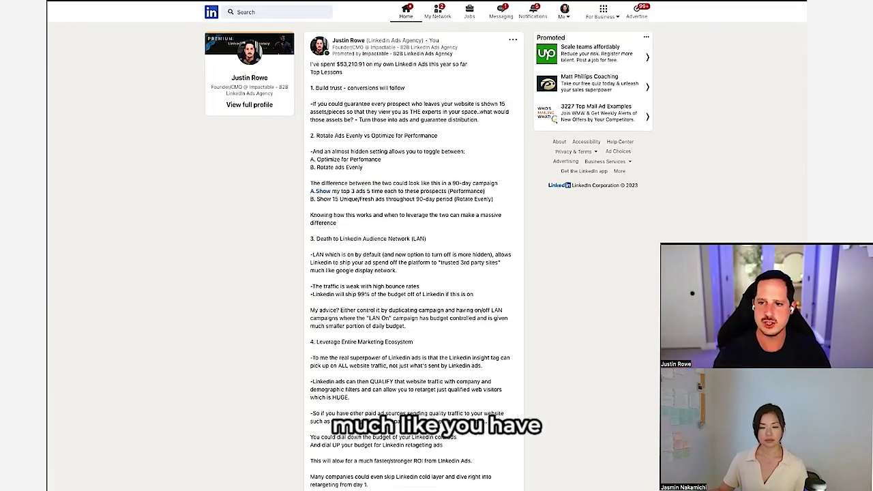
click(409, 20)
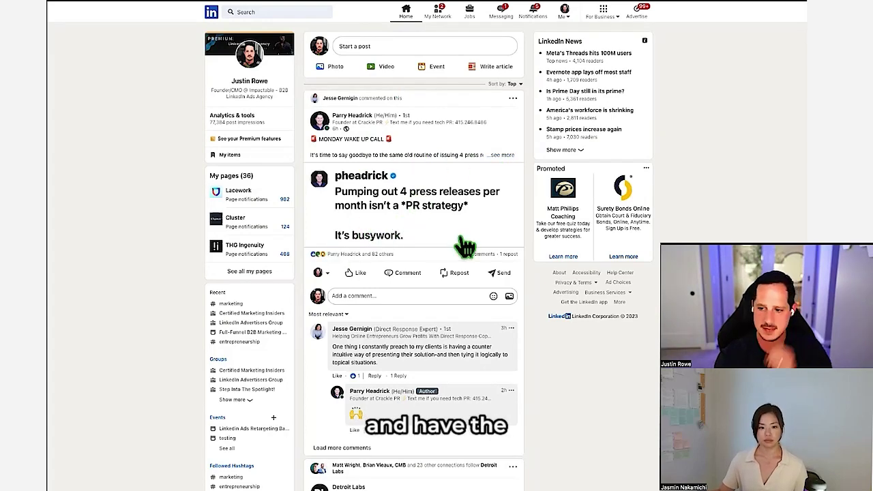
click(505, 155)
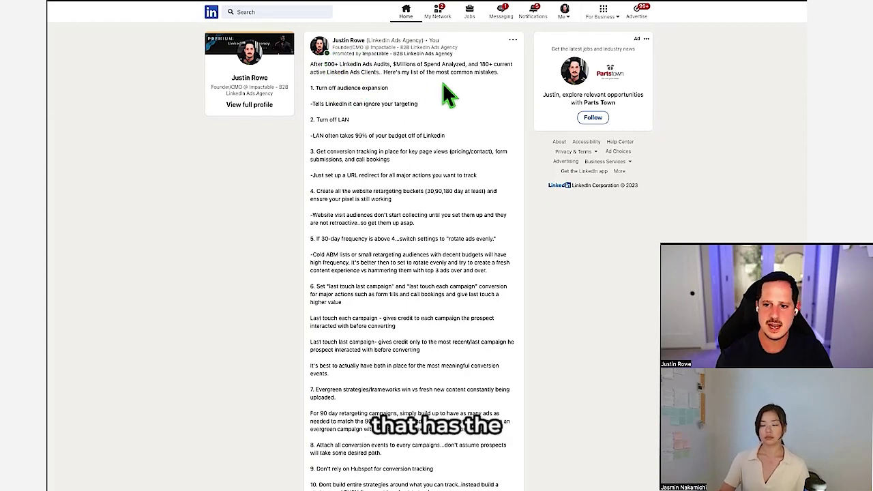
- Examine the live "After 500+ LinkedIn Ads Audits" post's promotion label, image, reactions and comments
scroll(397, 235, down, 7)
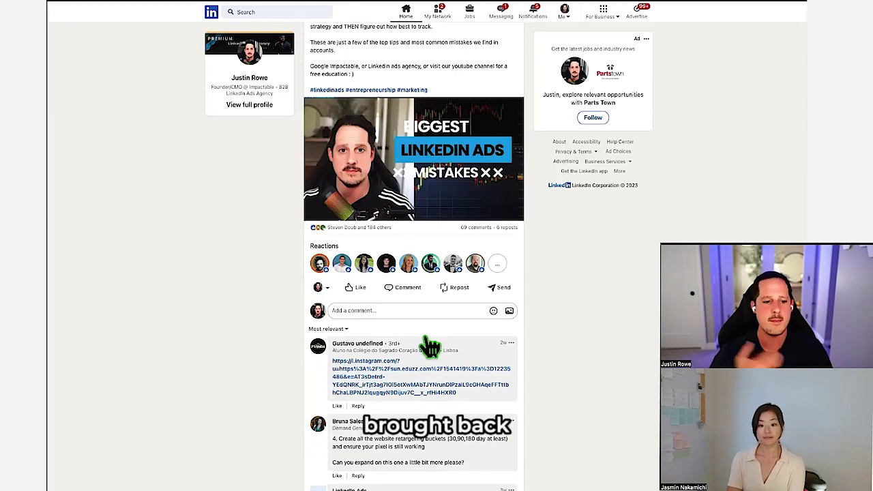
scroll(430, 347, down, 3)
scroll(430, 347, down, 2)
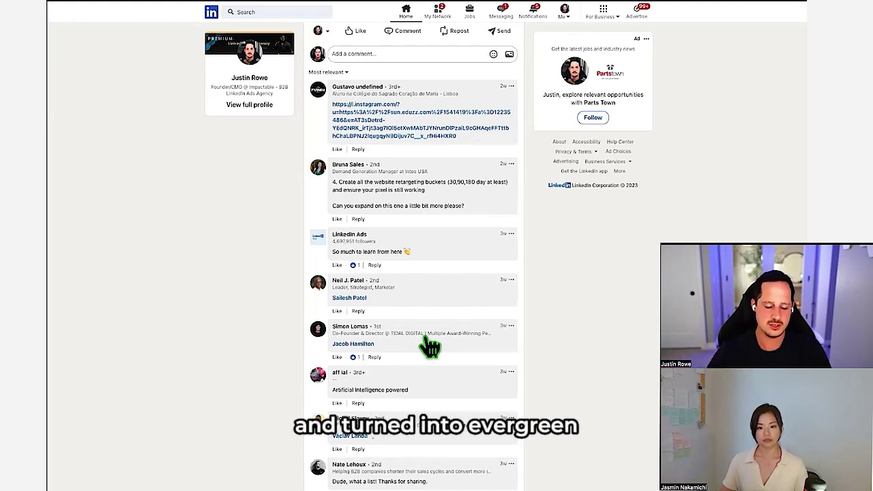
scroll(415, 166, up, 15)
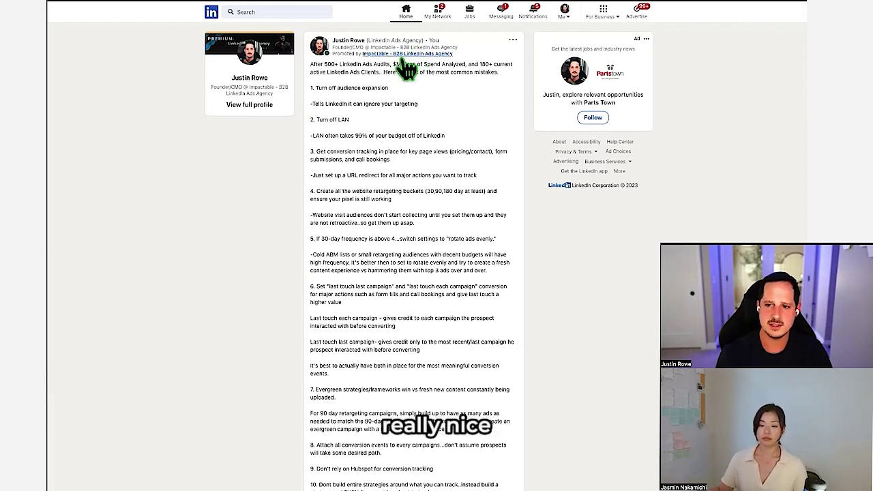
scroll(375, 266, down, 4)
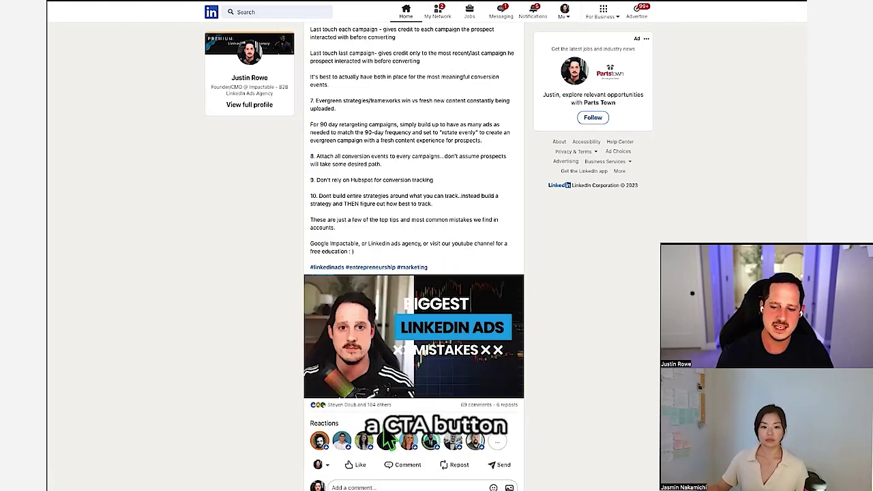
scroll(360, 374, down, 2)
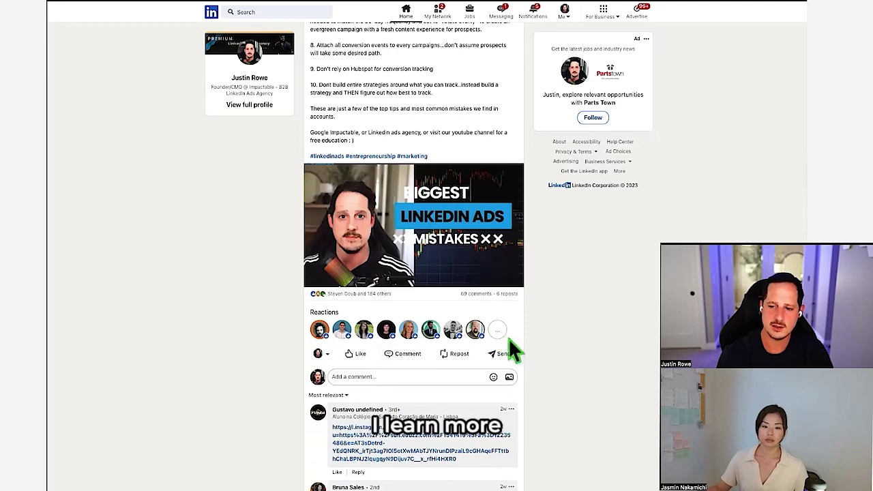
scroll(432, 176, up, 1)
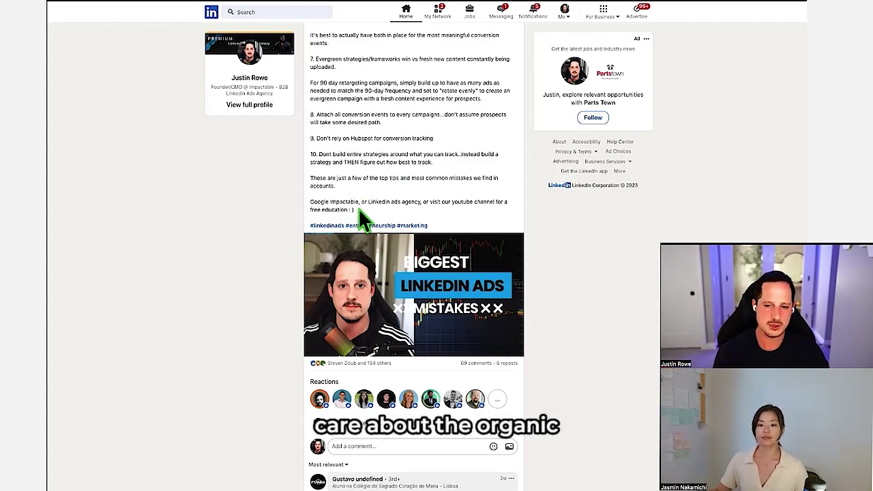
- Open the page of the company named as promoter in the sponsored post's header
scroll(361, 198, up, 1)
scroll(363, 190, up, 5)
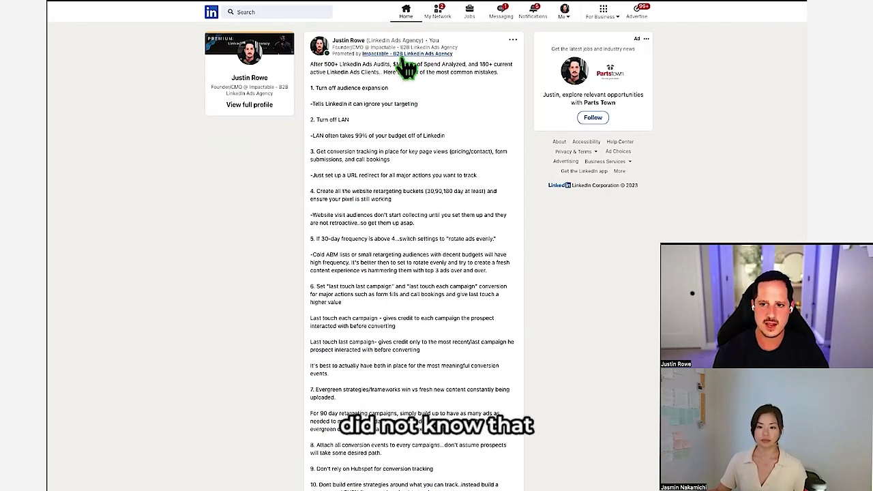
click(397, 54)
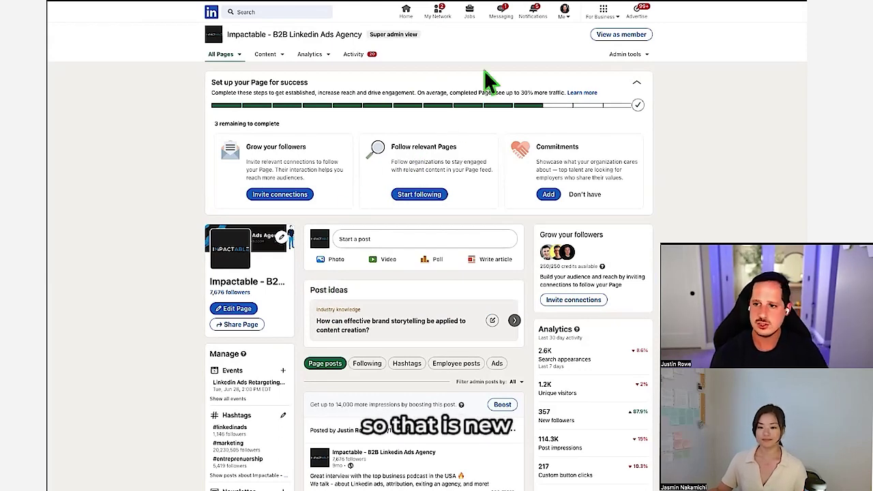
drag(478, 41, 436, 2)
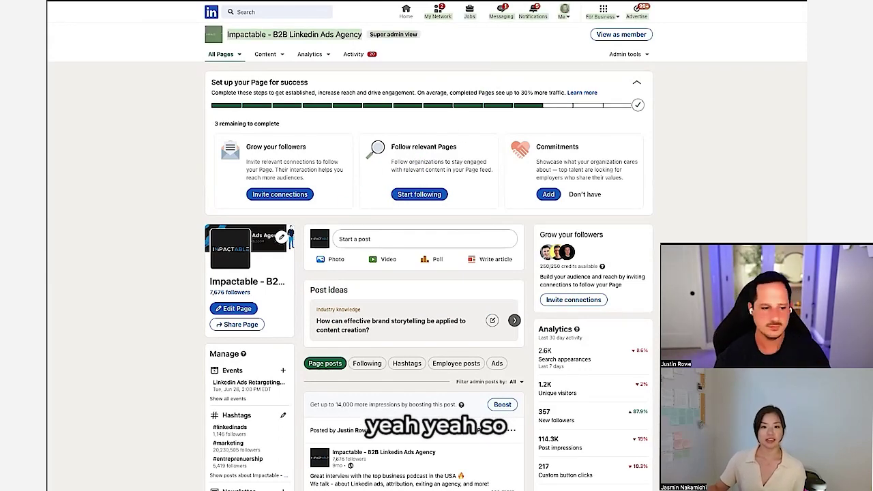